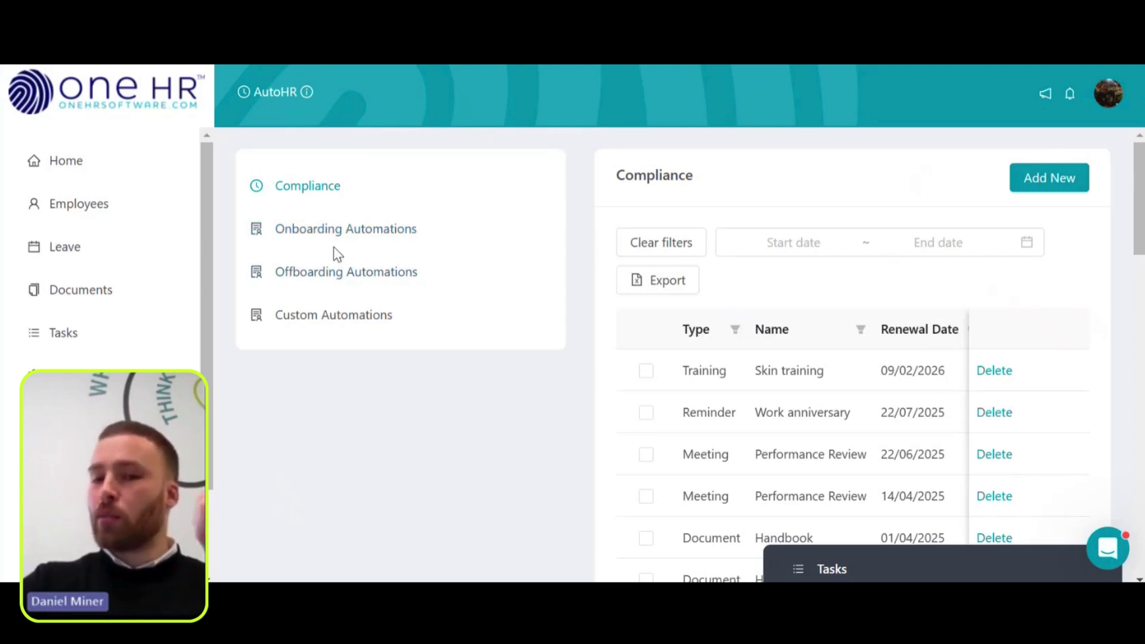
Step: Start a new onboarding automation without basing it on an existing one
left_click(354, 240)
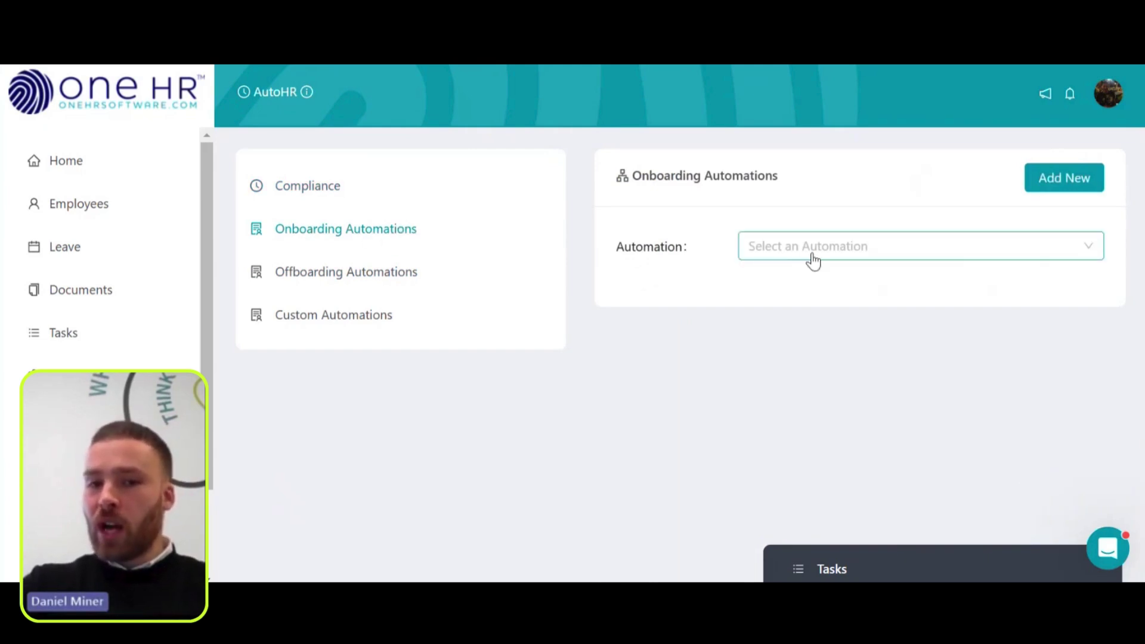
left_click(1052, 250)
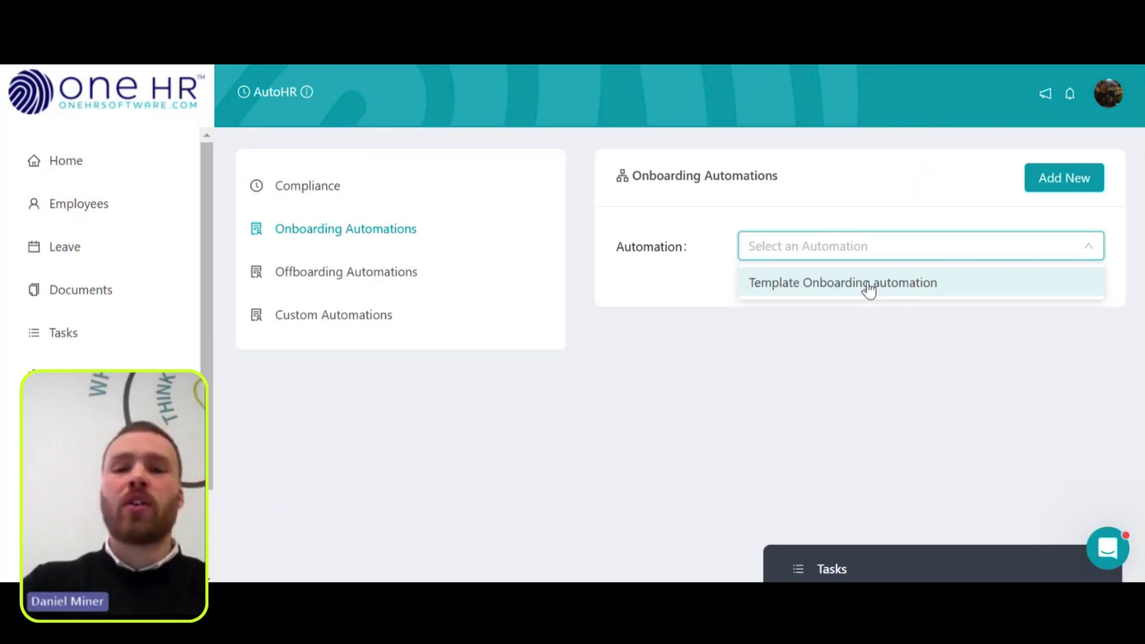
left_click(902, 213)
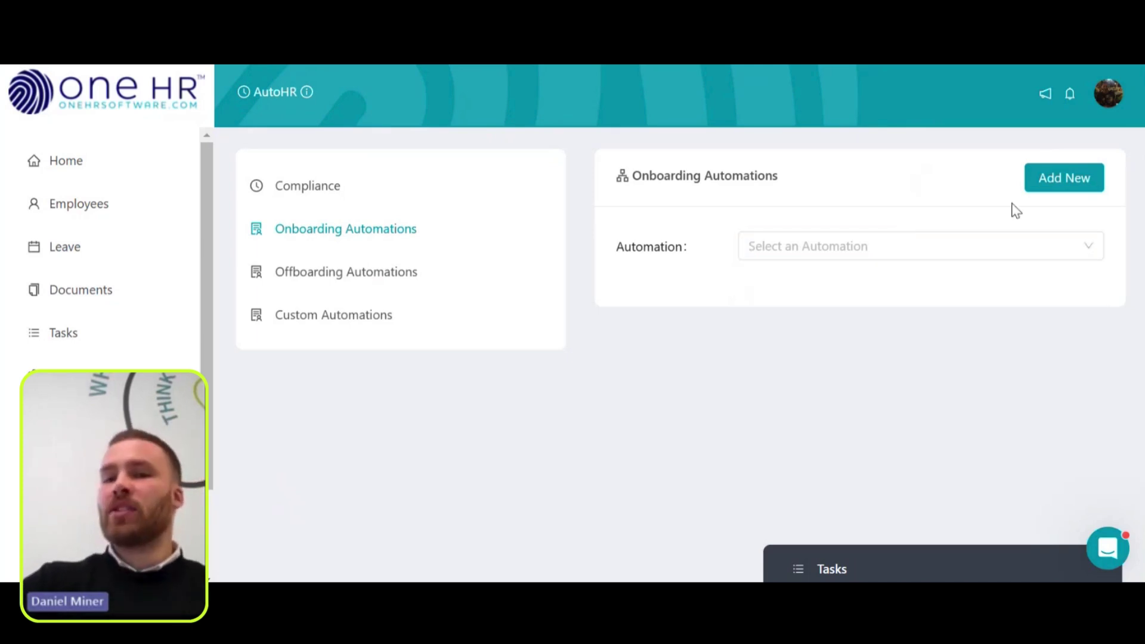
left_click(1059, 189)
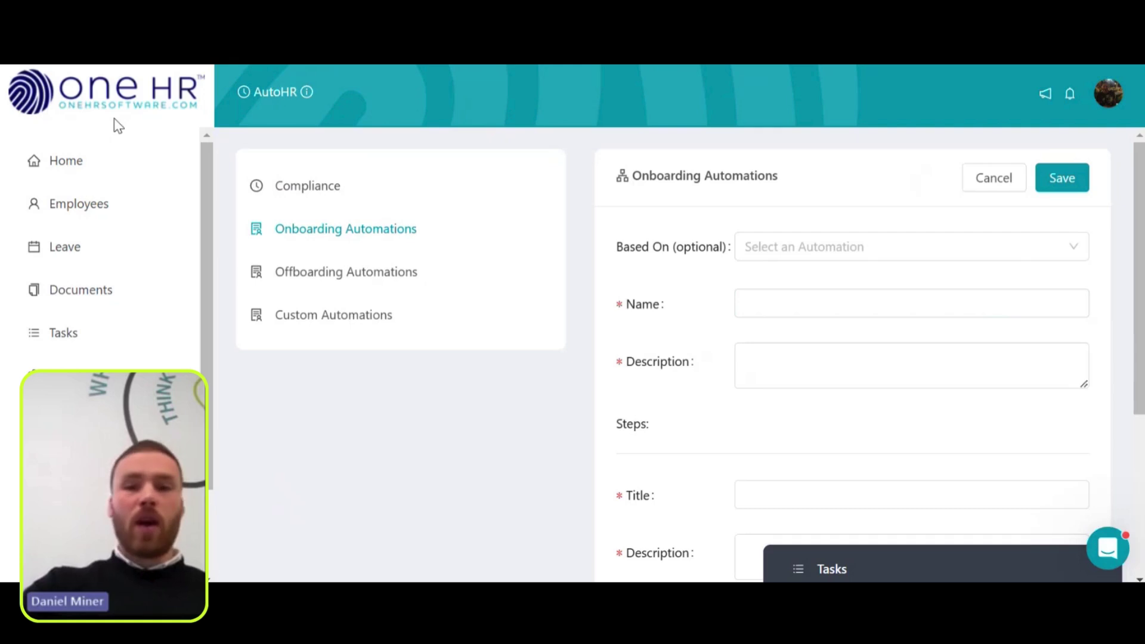
left_click(832, 259)
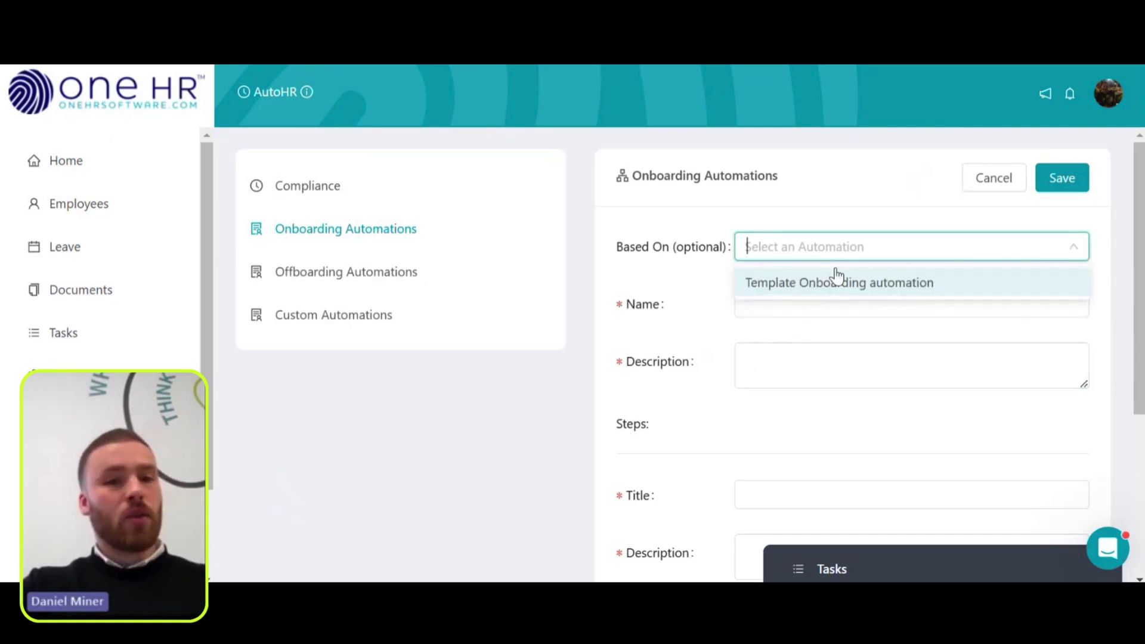
left_click(847, 196)
Step: Name the new onboarding automation "Company Onboarding Workflow"
scroll(836, 263, "down", 1)
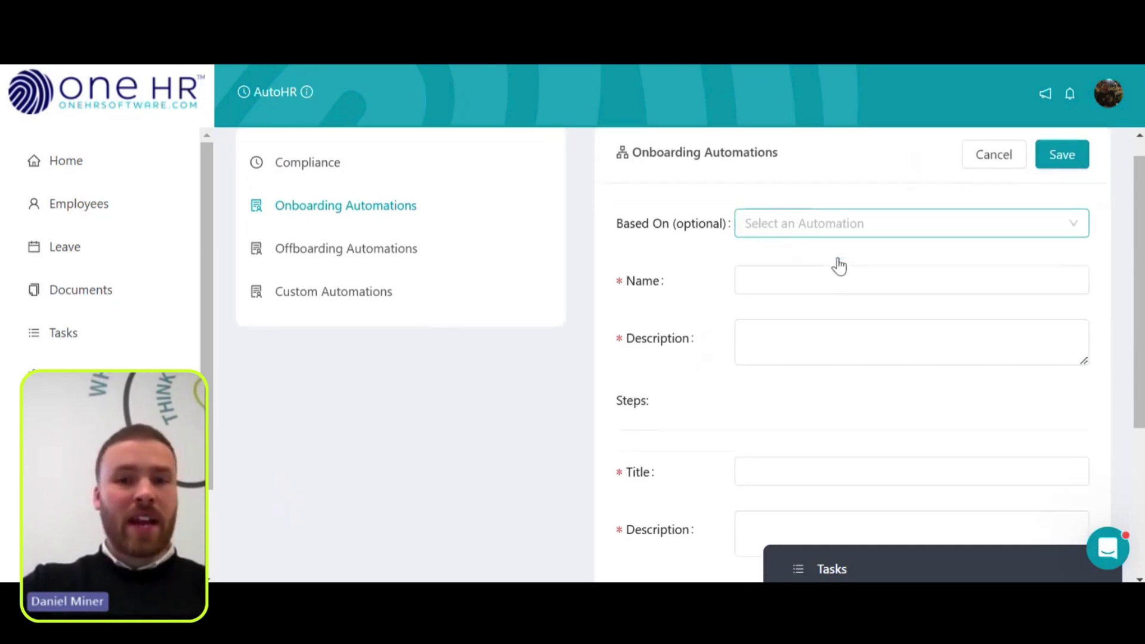
left_click(794, 284)
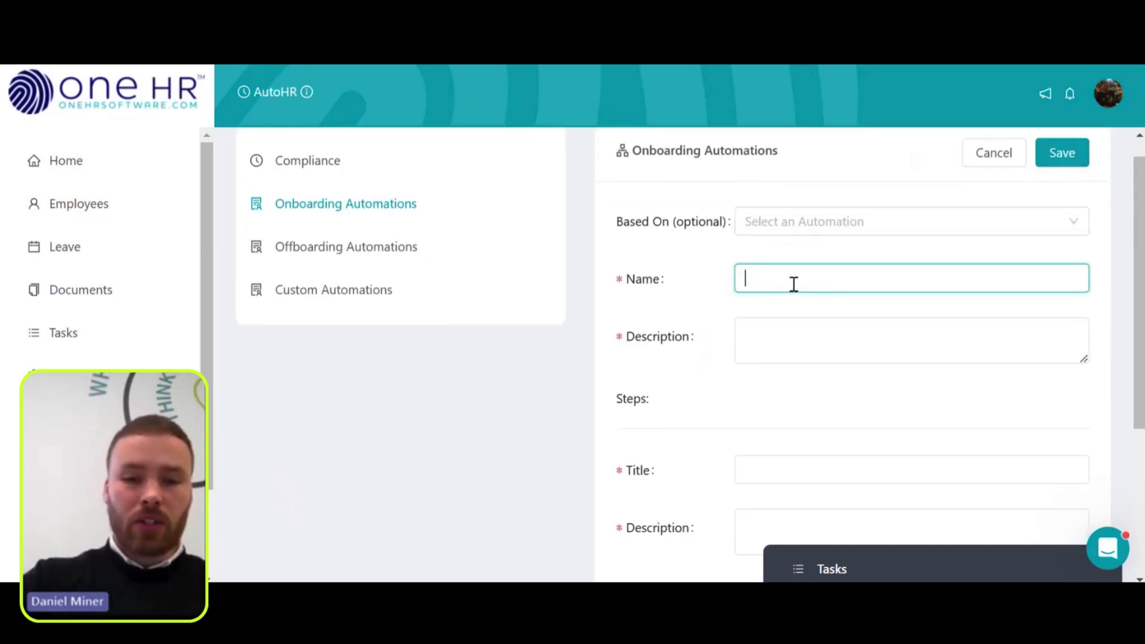
type("C")
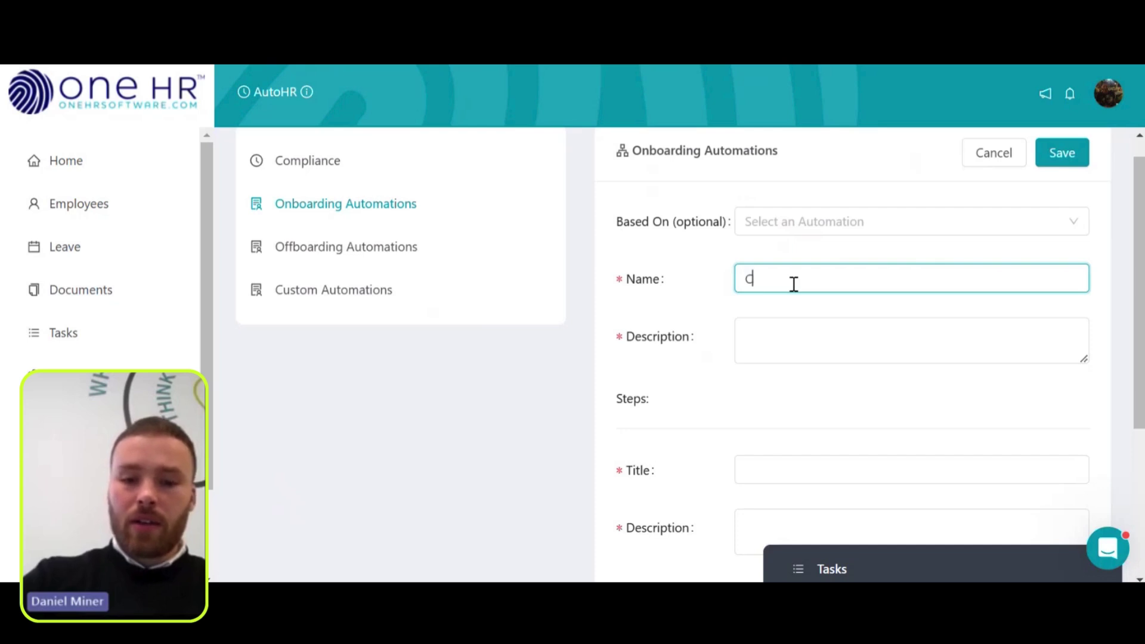
type("ompany Onboa")
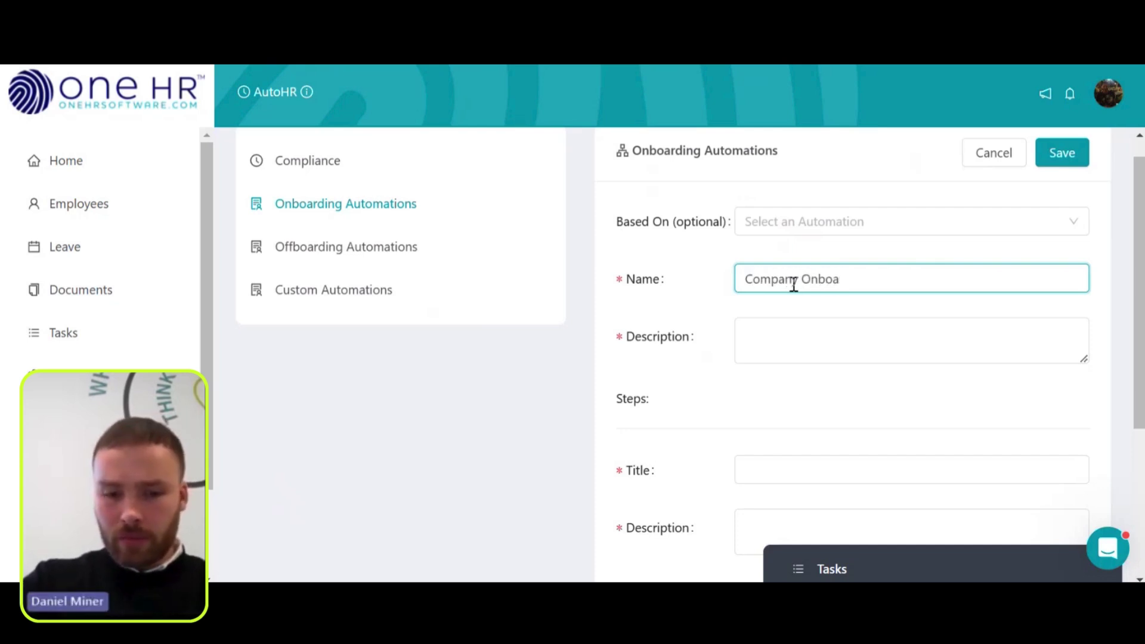
type("rding Workflow")
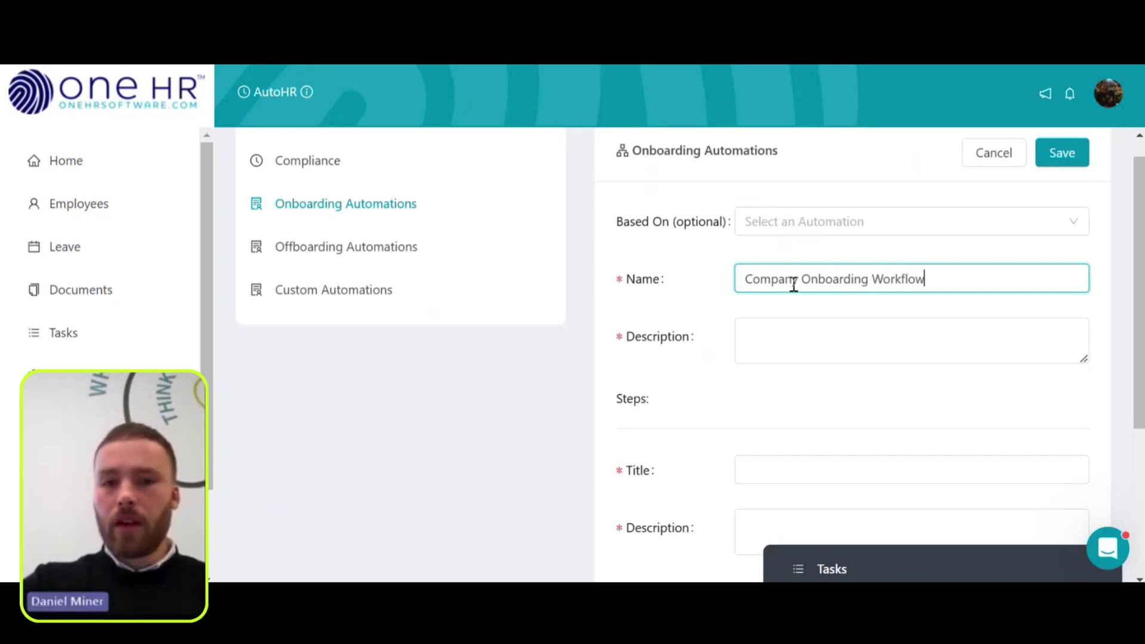
Step: Set the automation's description to "Workflow for when a new starter joins the business!"
scroll(794, 286, "down", 1)
left_click(766, 309)
type("Workflow for when a new starter joins the business")
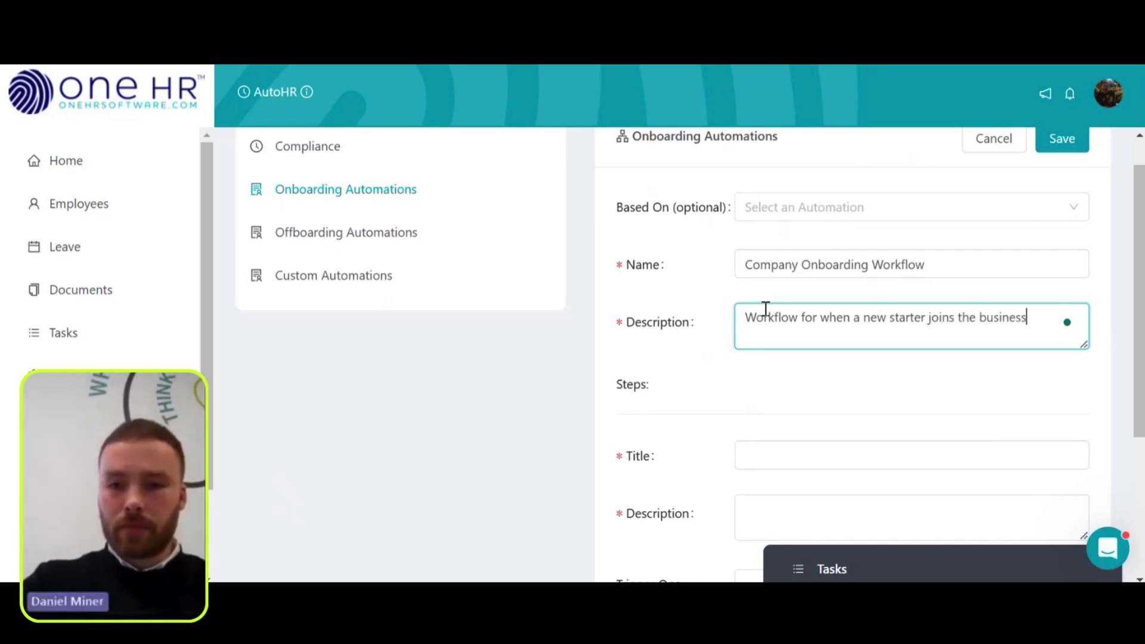
type("!")
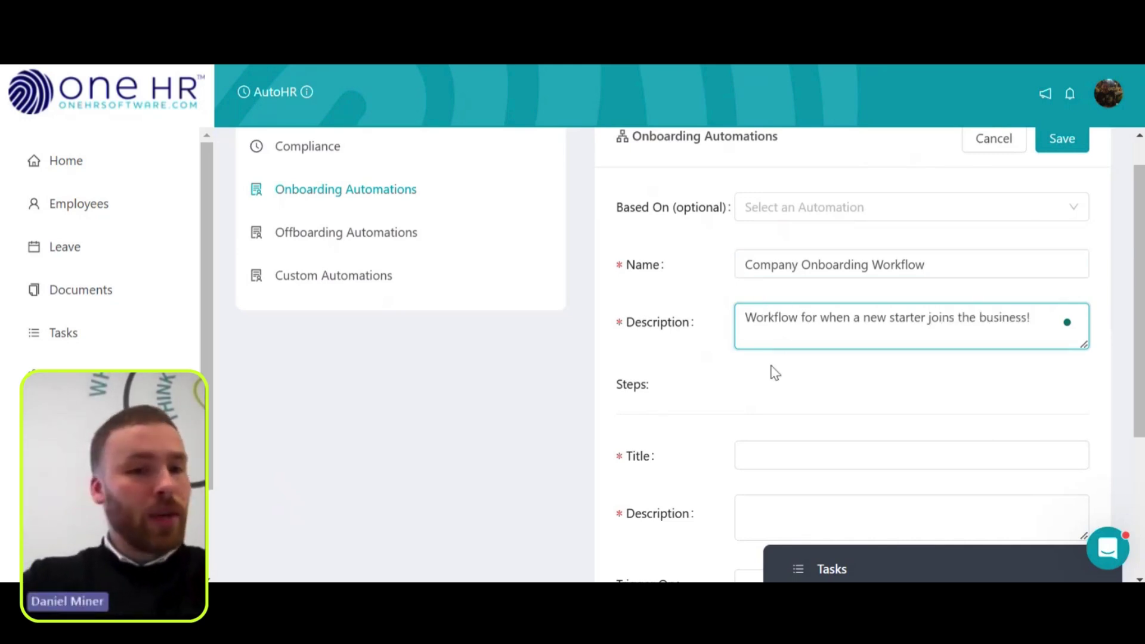
scroll(775, 373, "down", 5)
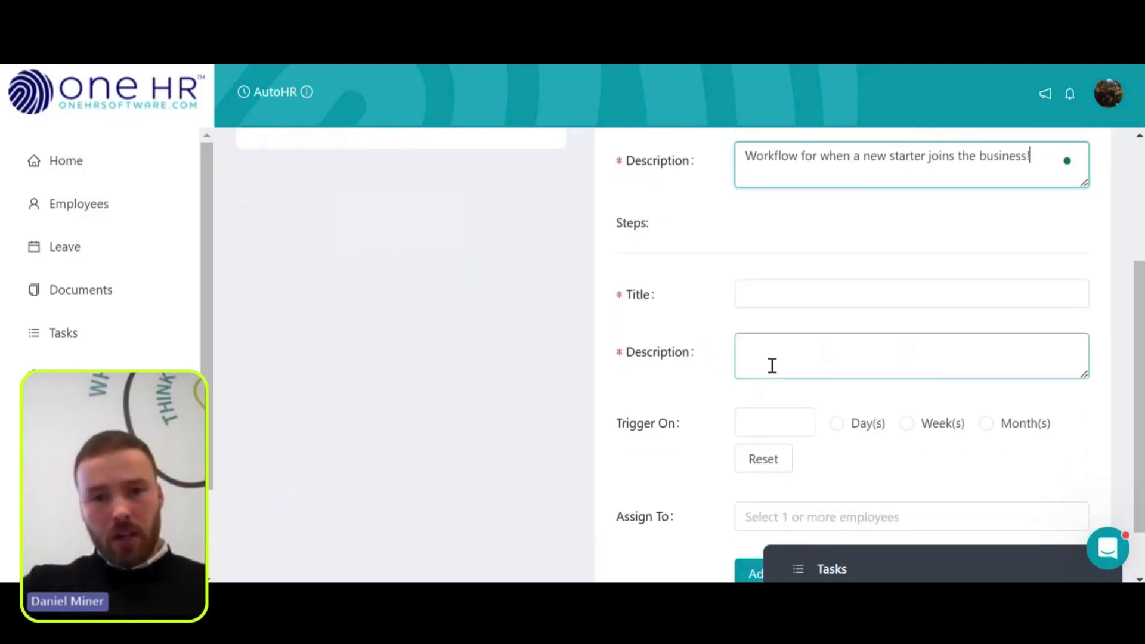
left_click(772, 365)
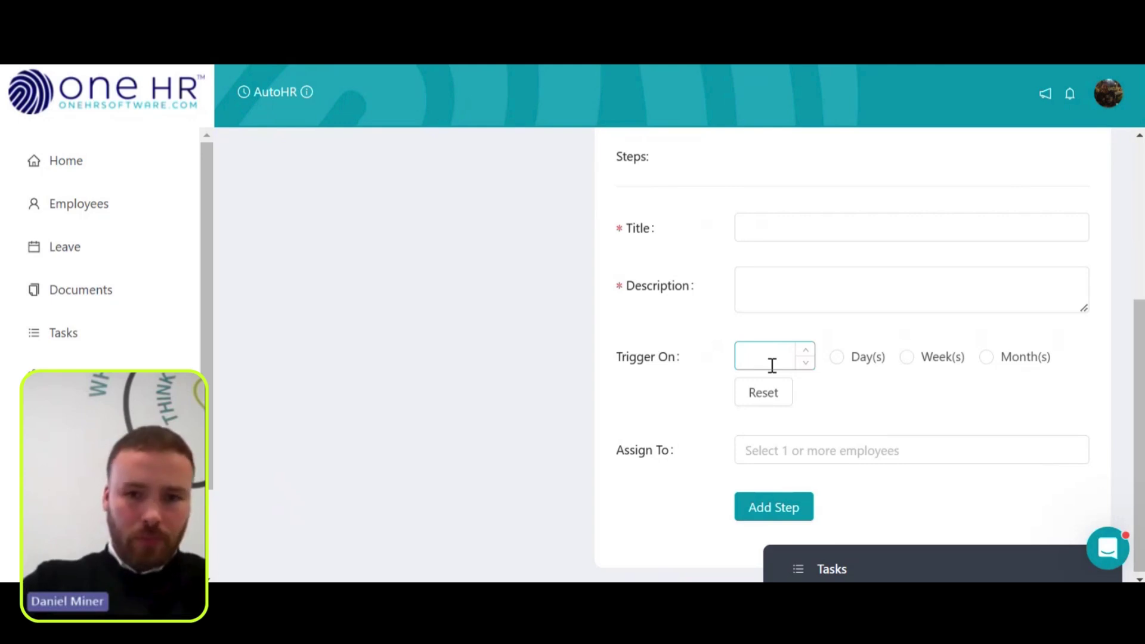
left_click(761, 226)
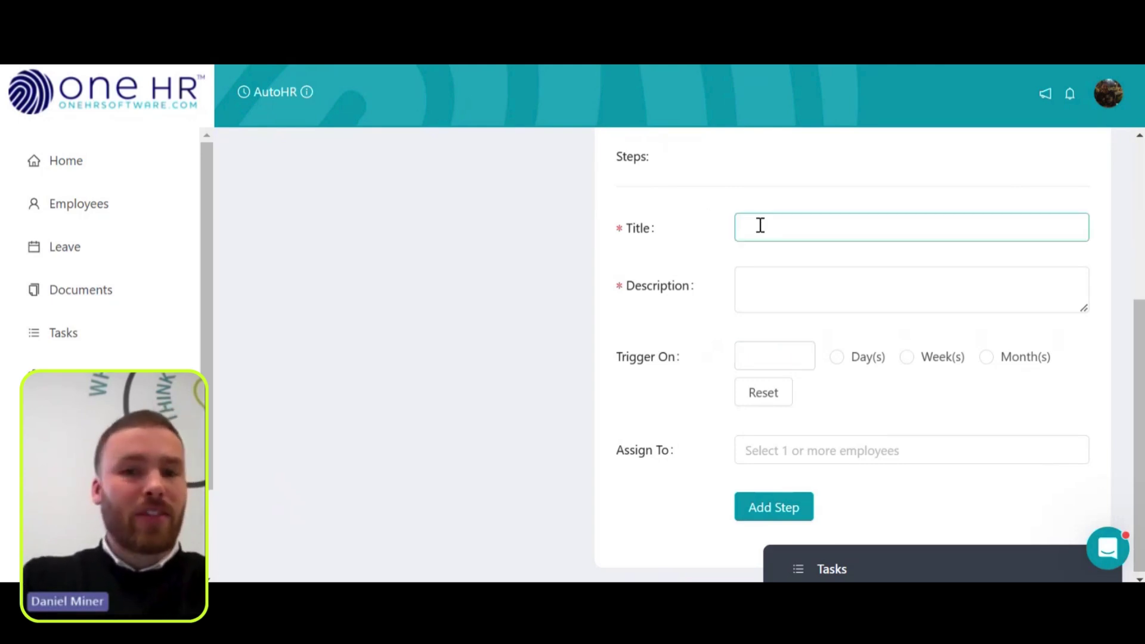
left_click(787, 279)
left_click(763, 354)
left_click(784, 449)
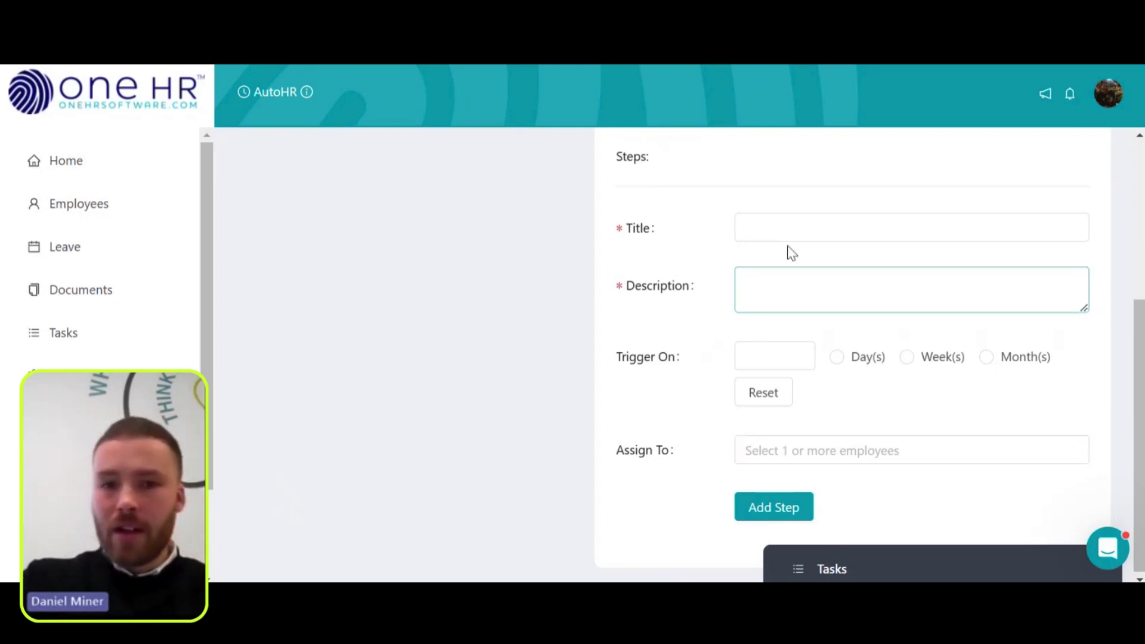
Step: Give the first workflow step the title "Test Step 1" and the description "Upload COE to oneHR"
left_click(795, 222)
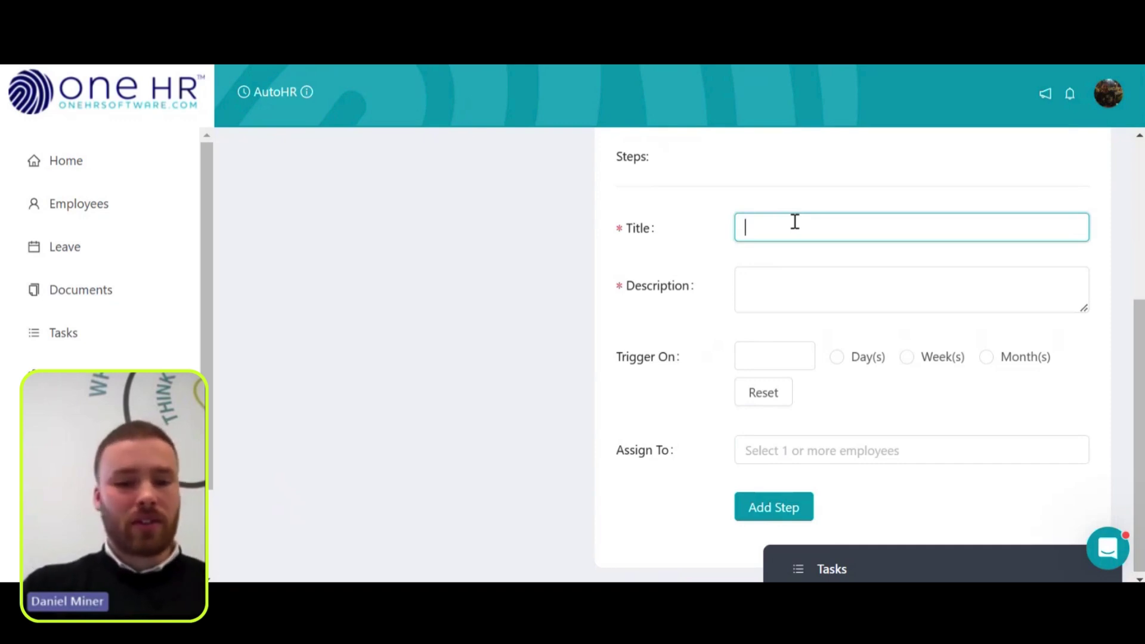
type("Te")
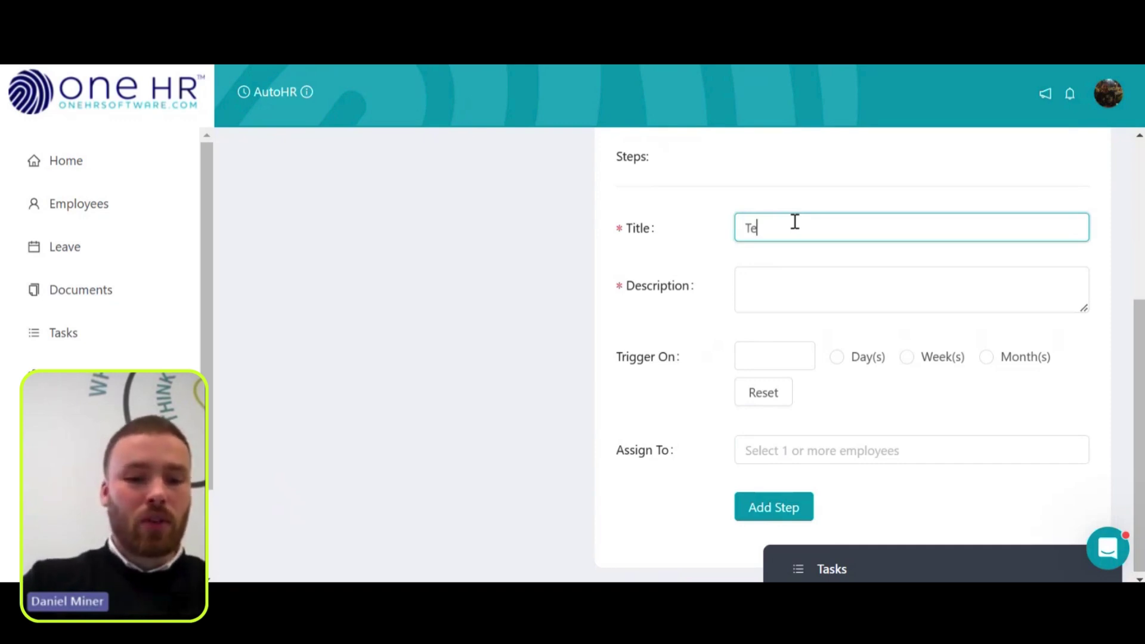
type("st Step 1")
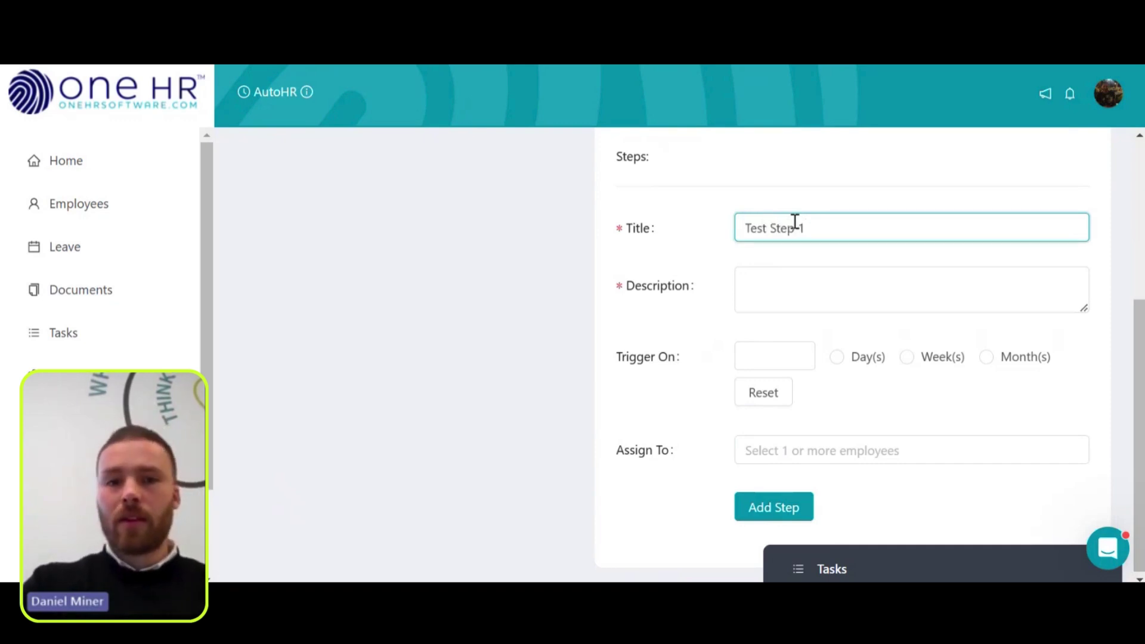
key("Tab")
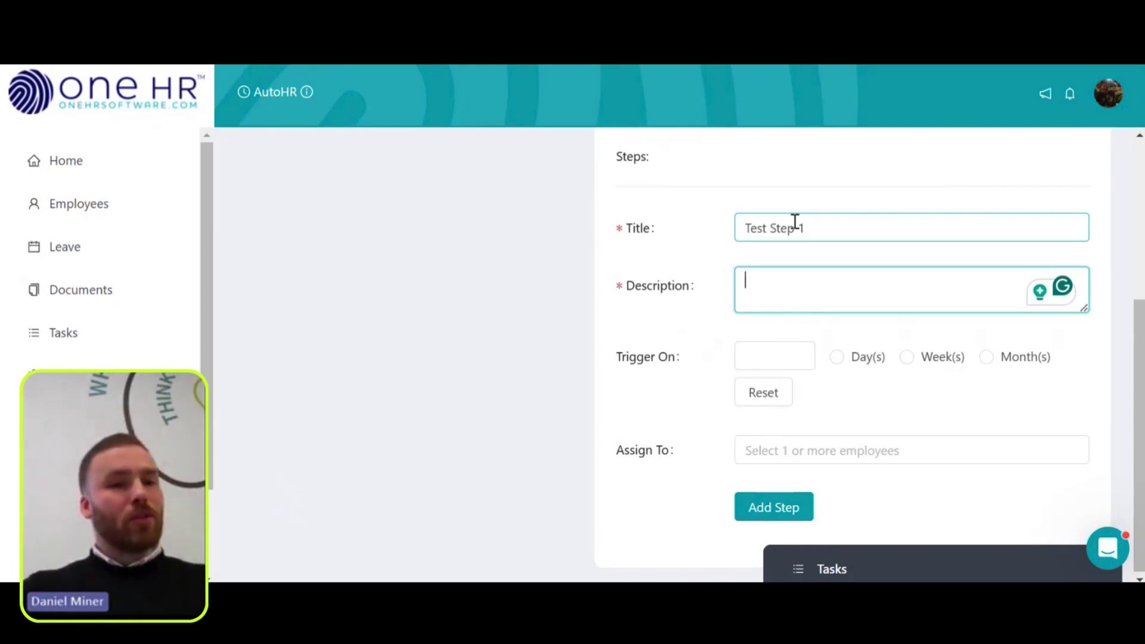
type("Upload ")
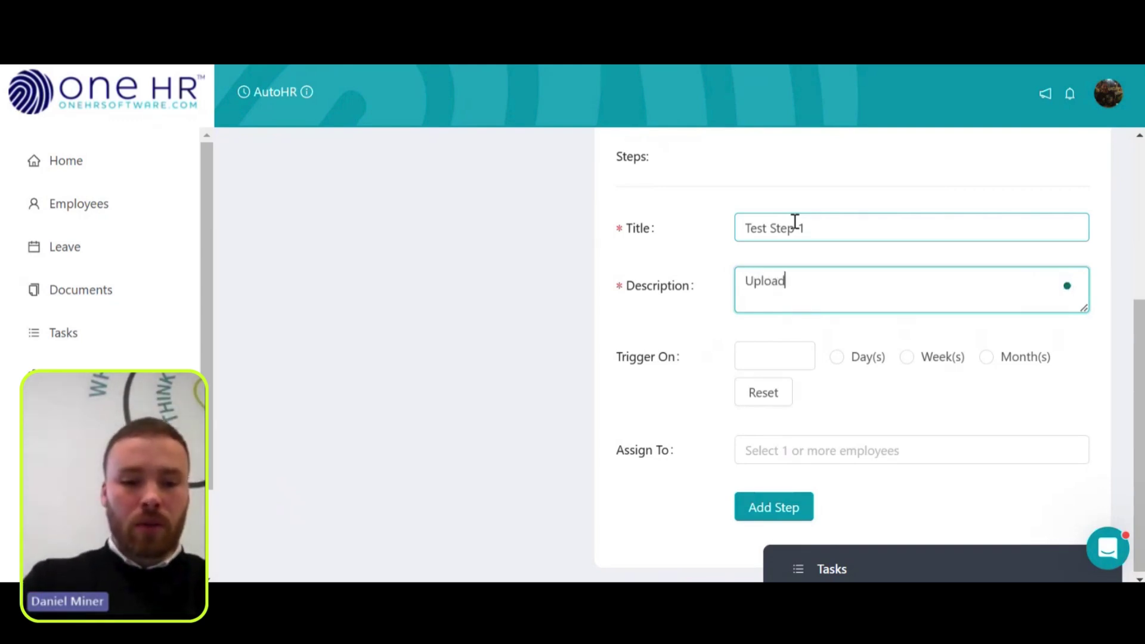
type("CO")
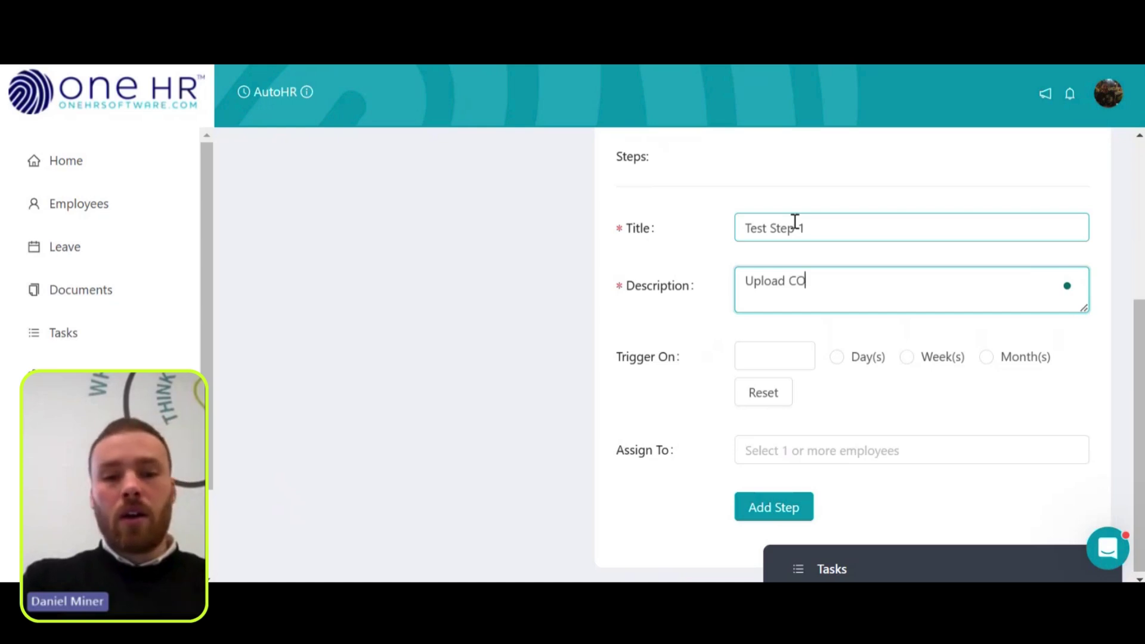
type("E to on")
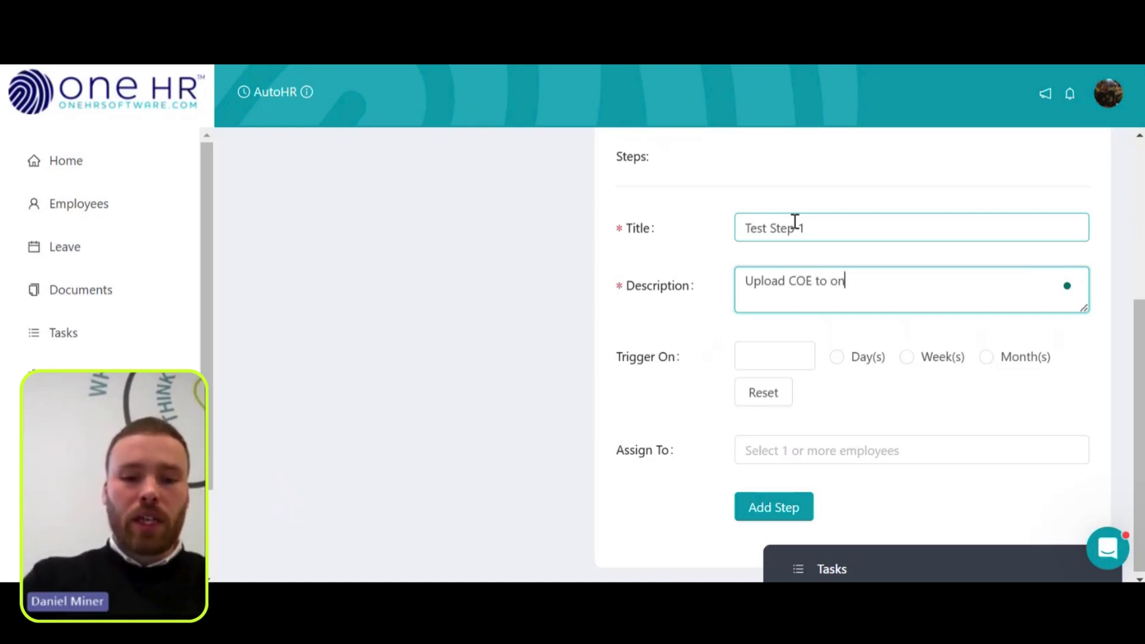
type("eHR")
Step: Set the first step's trigger to 1 day and assign the step to Myself
left_click(779, 355)
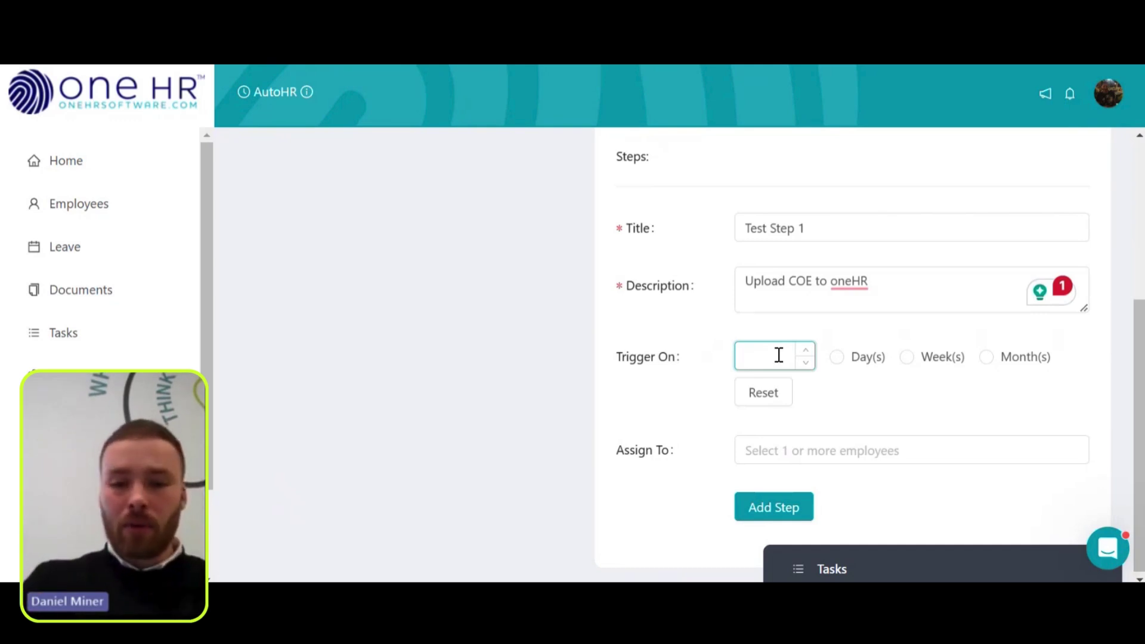
type("1")
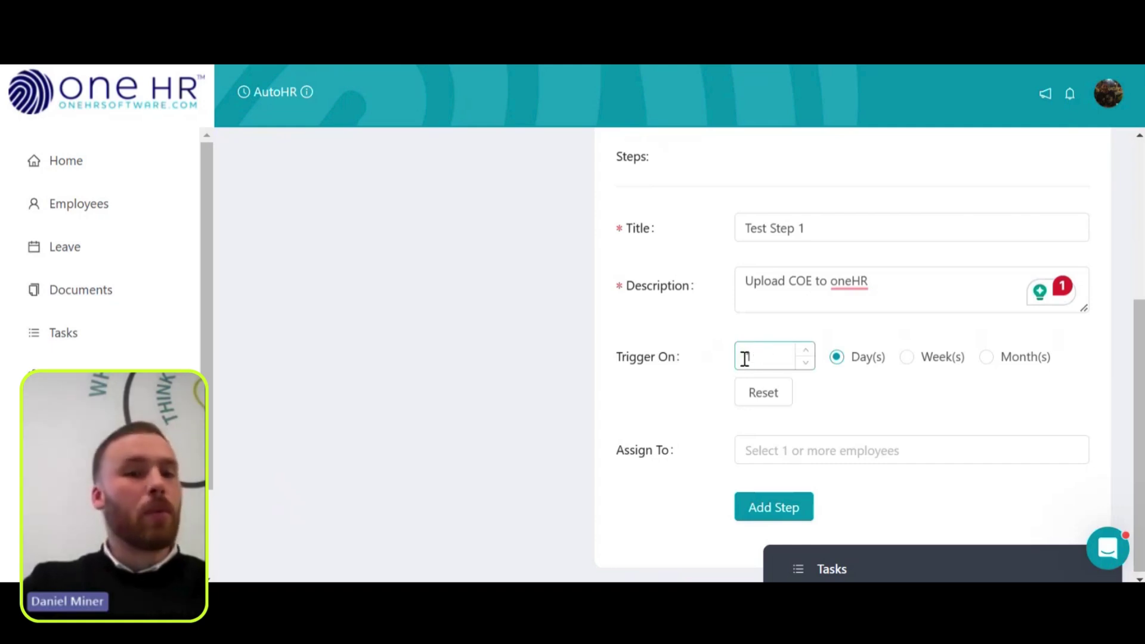
key("BackSpace")
type("1")
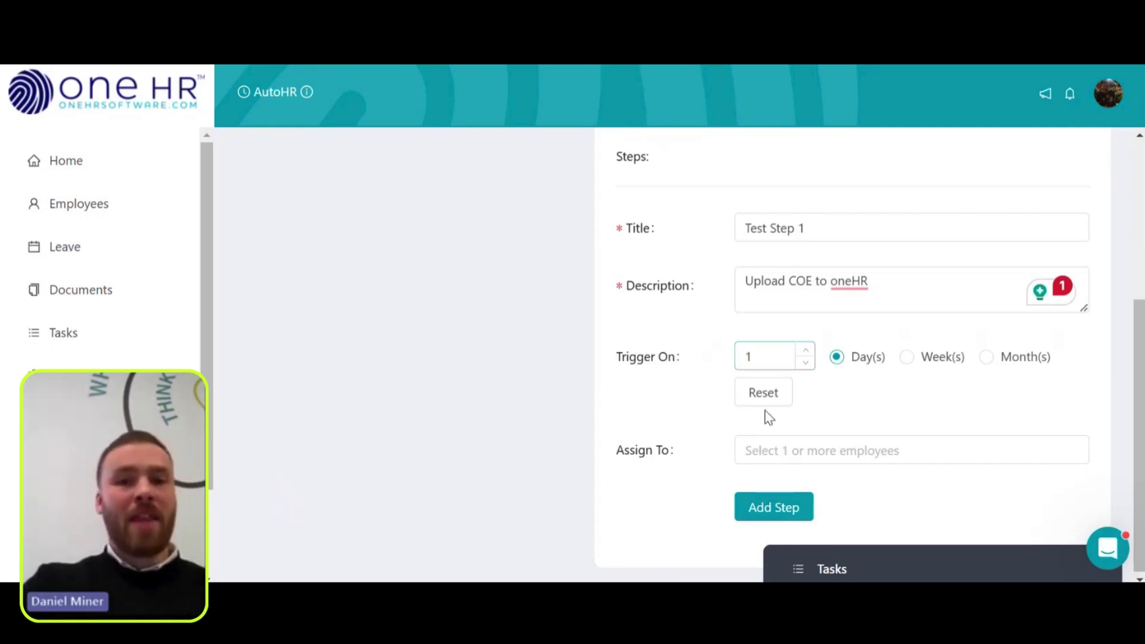
left_click(759, 451)
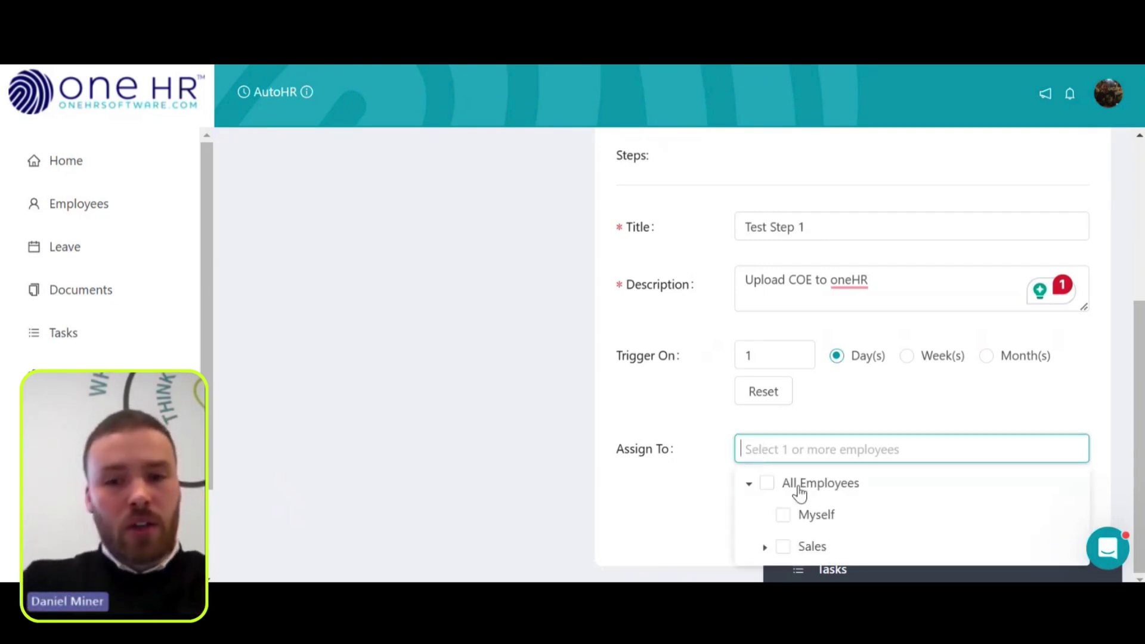
left_click(784, 517)
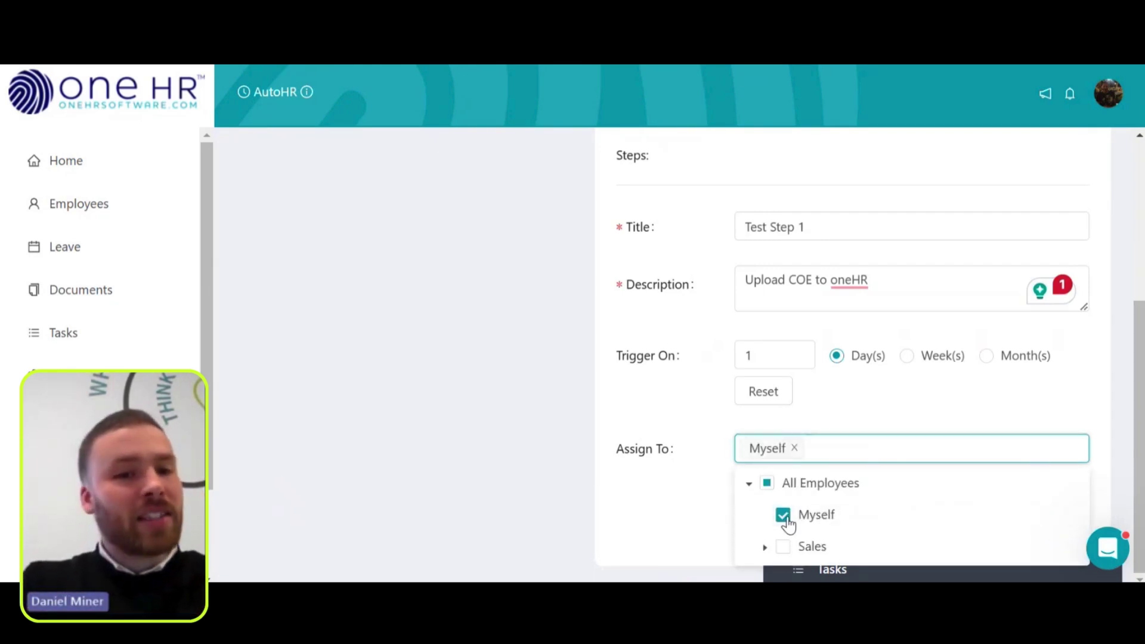
left_click(577, 468)
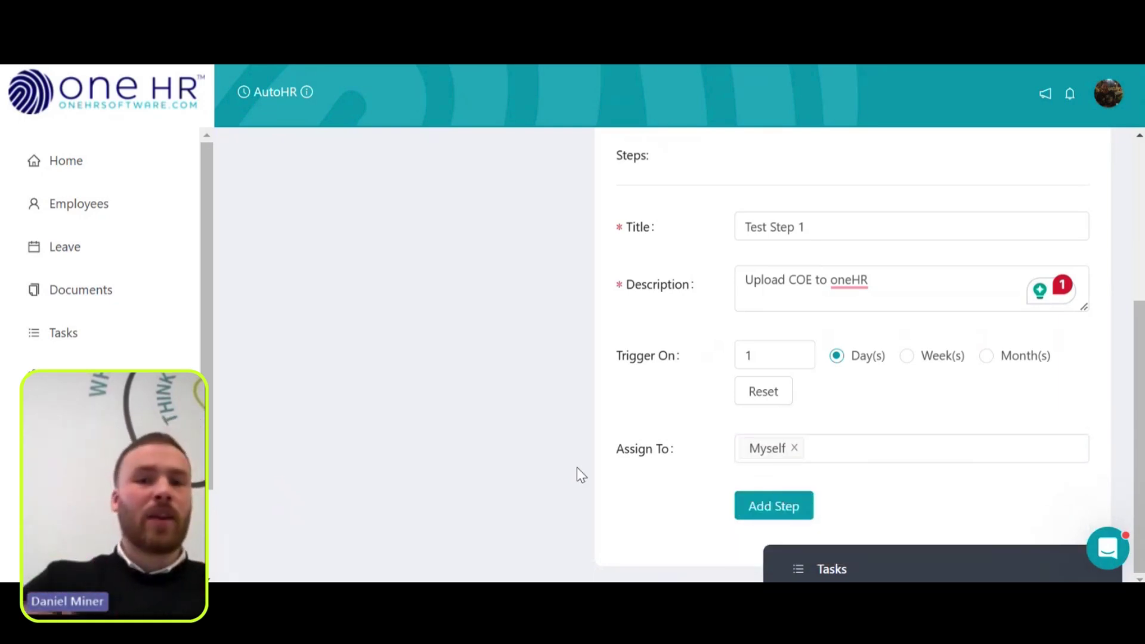
Step: Add a second step to the onboarding workflow and title it "Step 2"
left_click(805, 512)
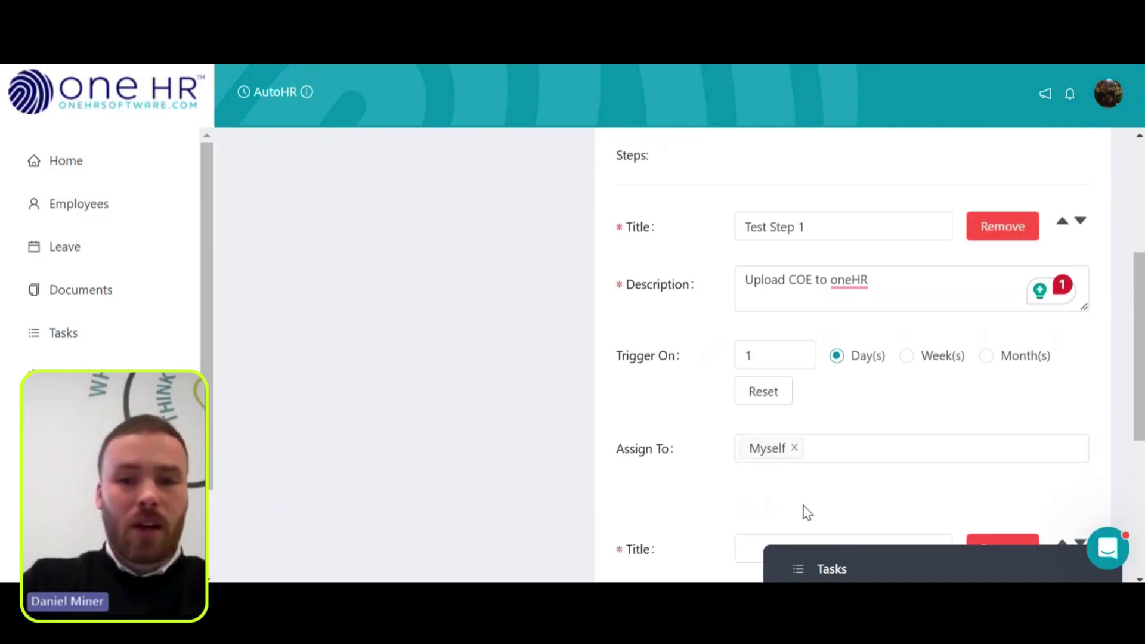
scroll(807, 511, "down", 4)
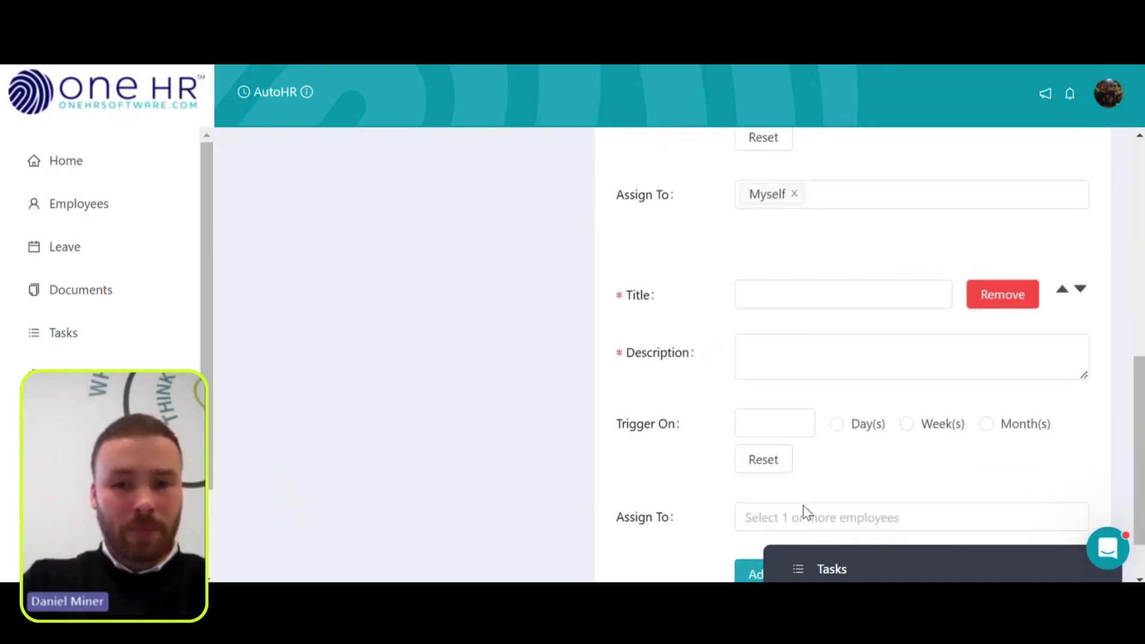
left_click(788, 294)
type("Ste")
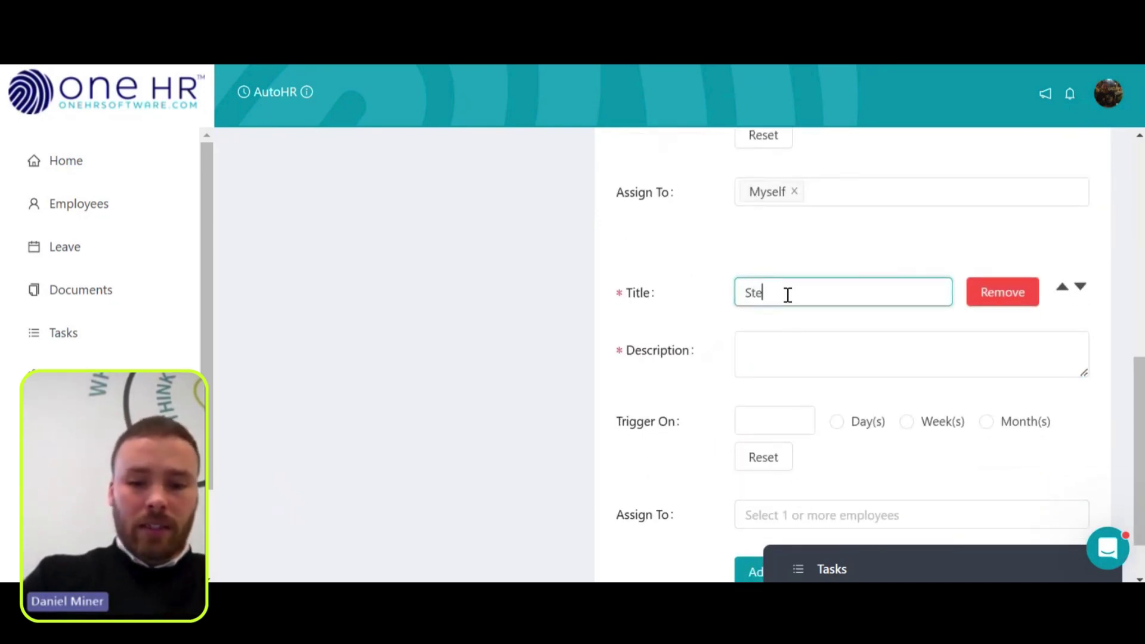
type("p 2")
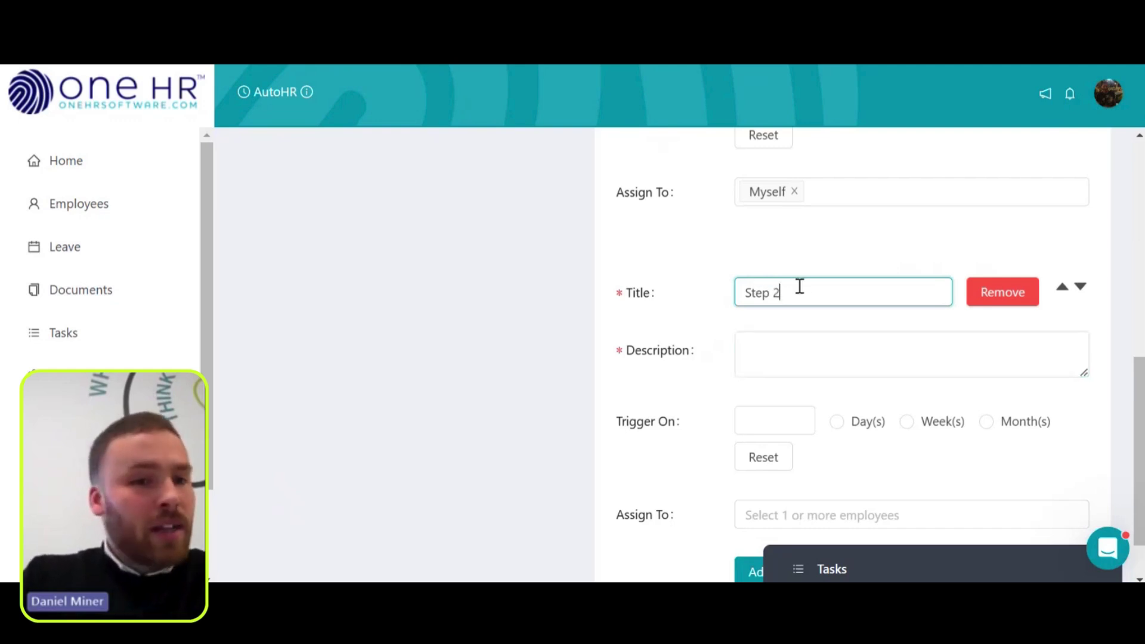
Step: Describe the second workflow step as "Update contact information on oneHR"
left_click(782, 365)
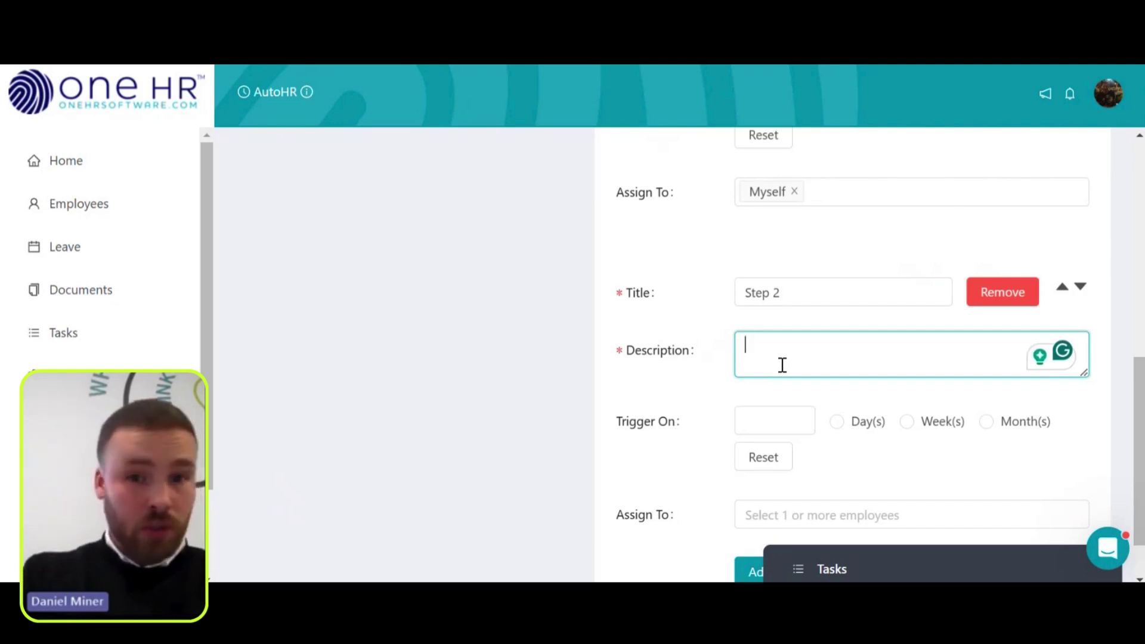
type("Update t")
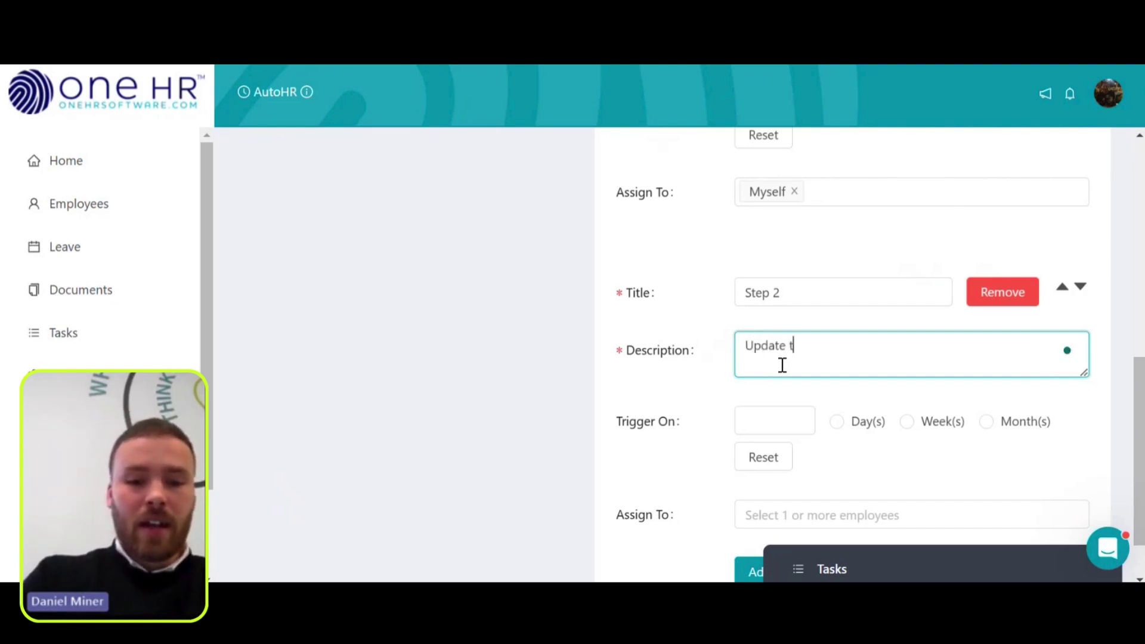
key("BackSpace")
type("contact ")
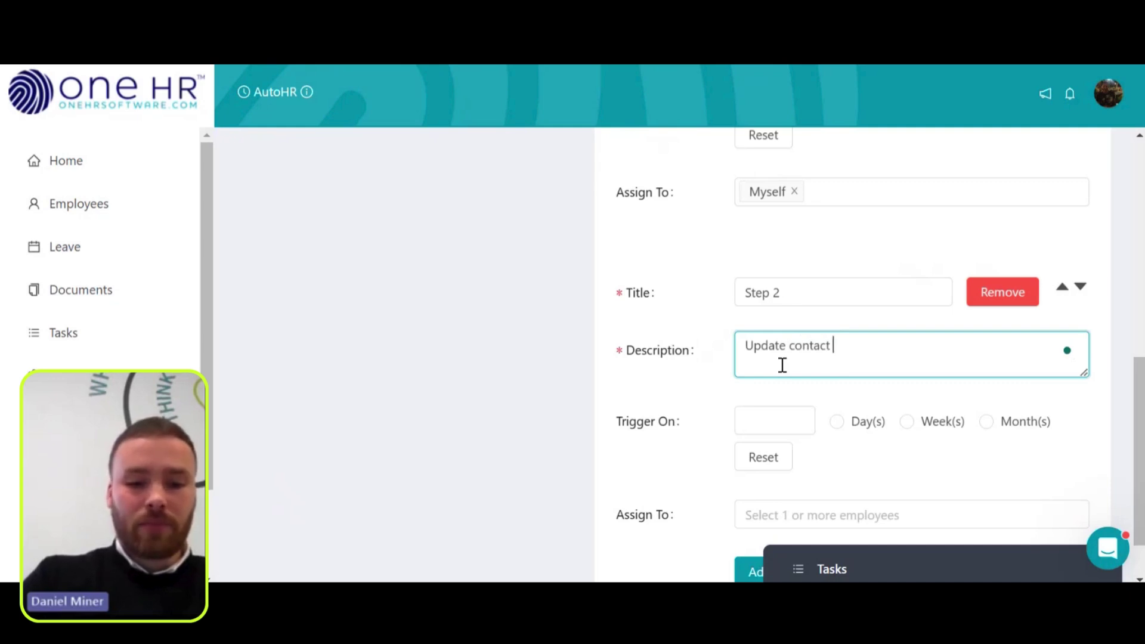
type("information ")
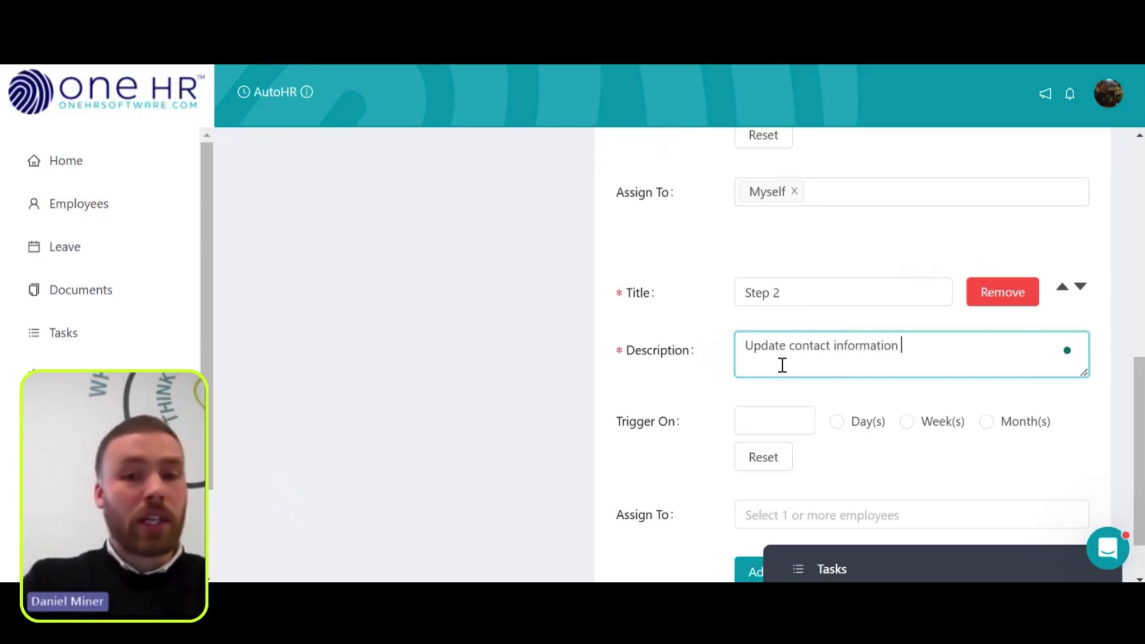
type("on one")
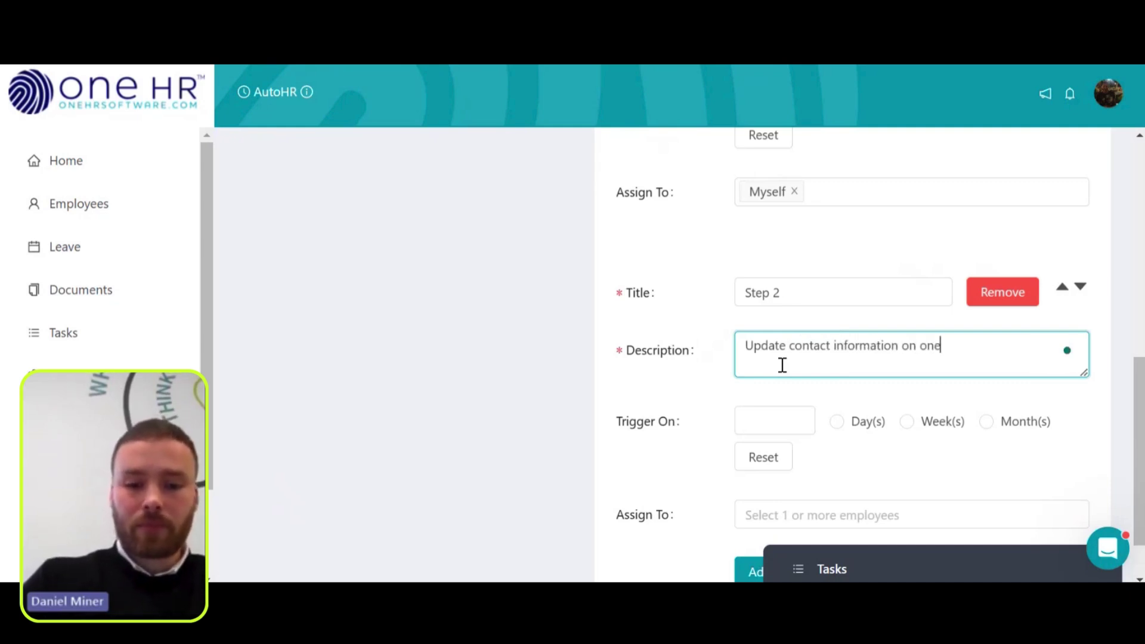
type("HR")
Step: Set the trigger of Step 2 to 1 week
scroll(775, 382, "down", 1)
left_click(768, 396)
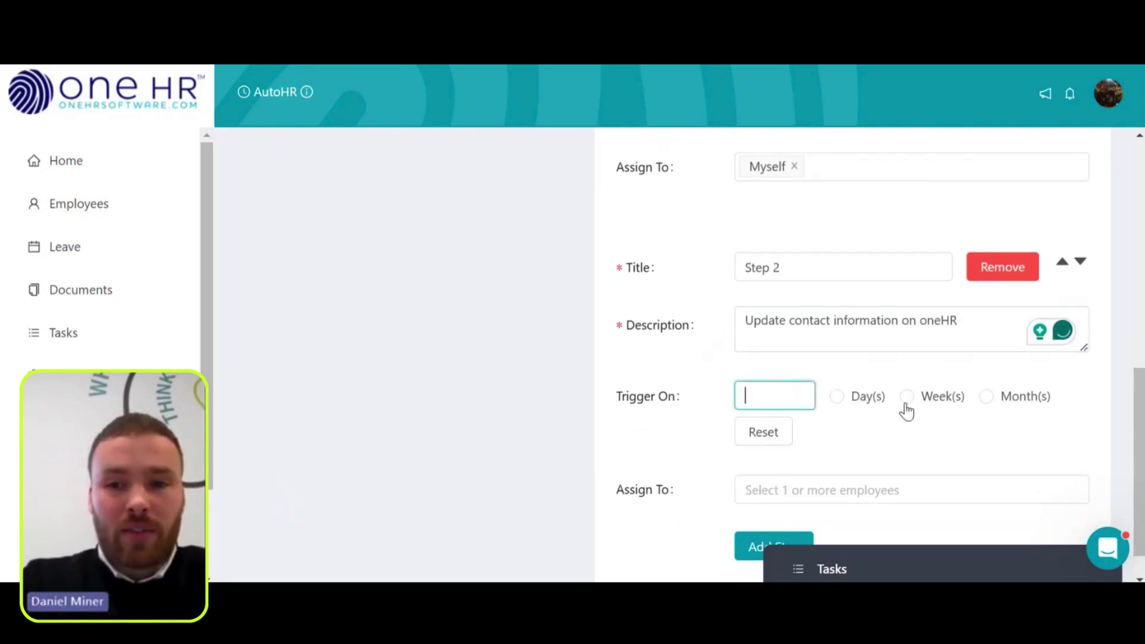
left_click(907, 396)
left_click(775, 389)
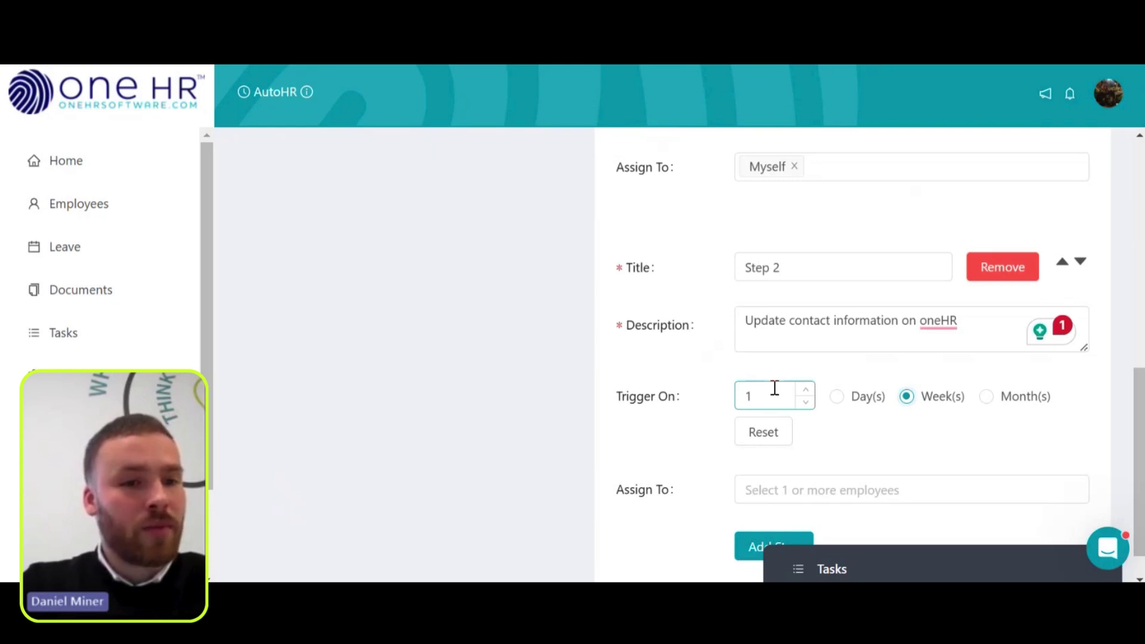
Step: Save the Company Onboarding Workflow automation and review its saved steps
scroll(775, 389, "down", 1)
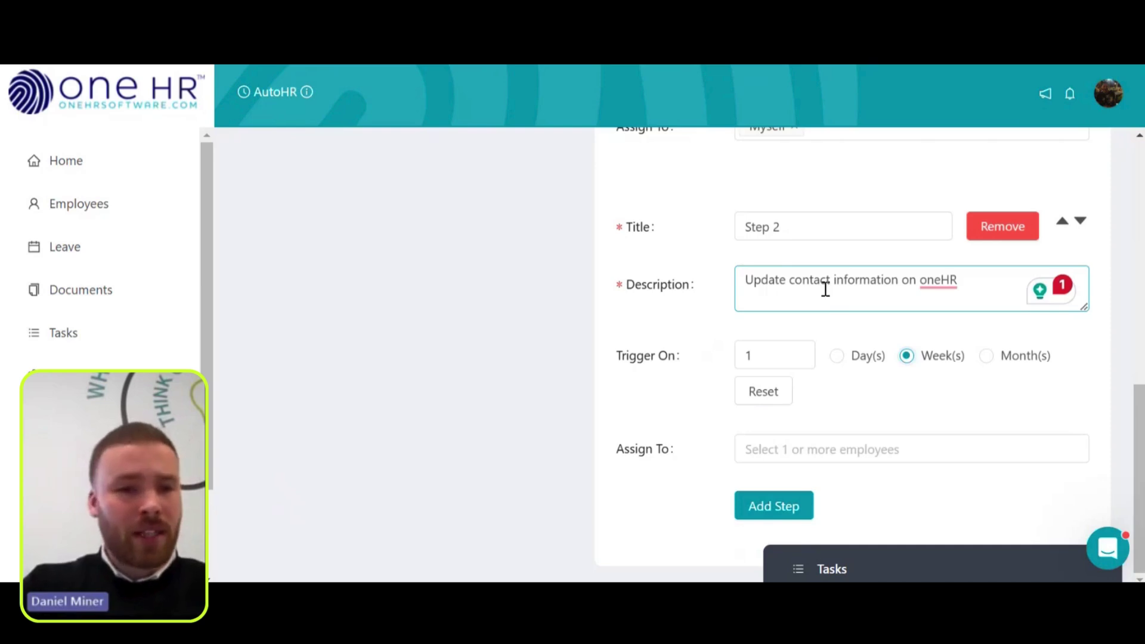
scroll(825, 290, "up", 10)
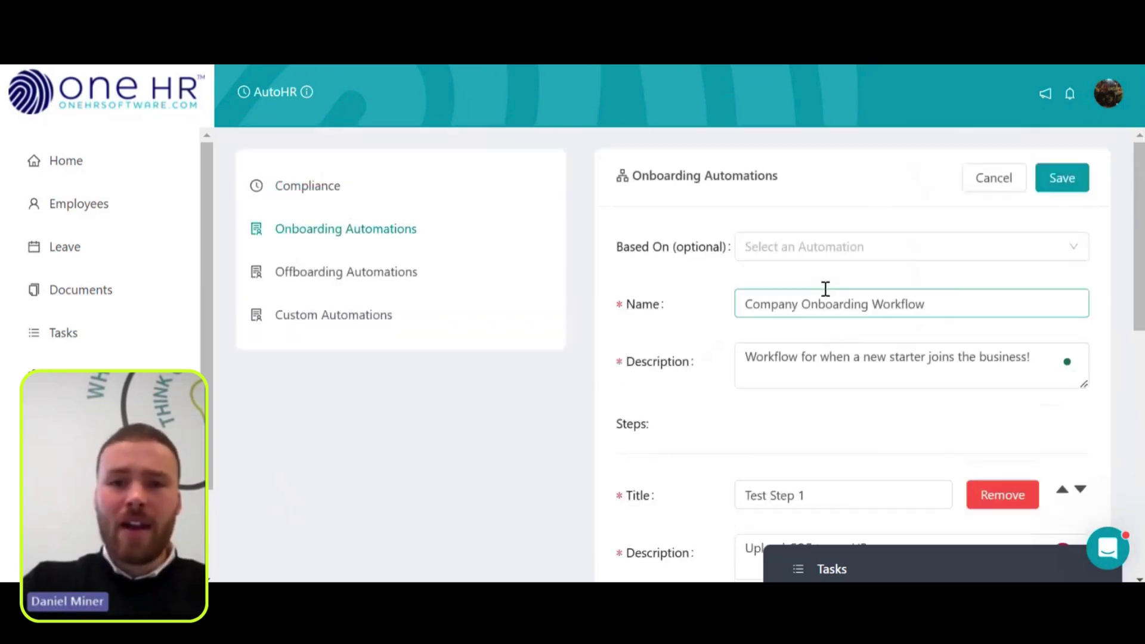
left_click(1067, 179)
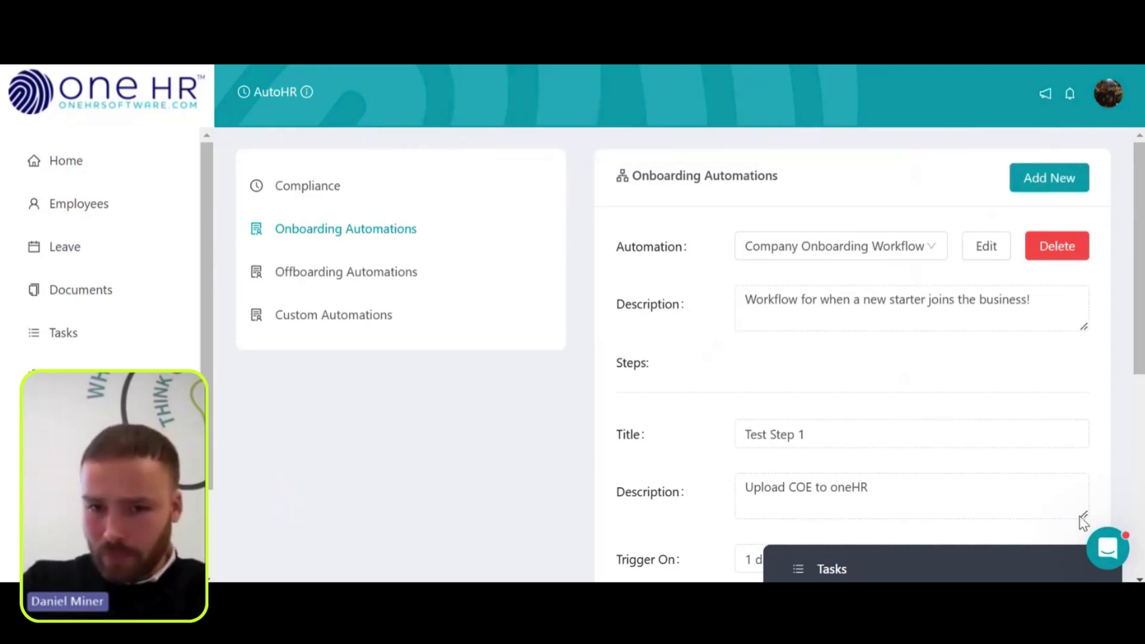
scroll(889, 379, "down", 6)
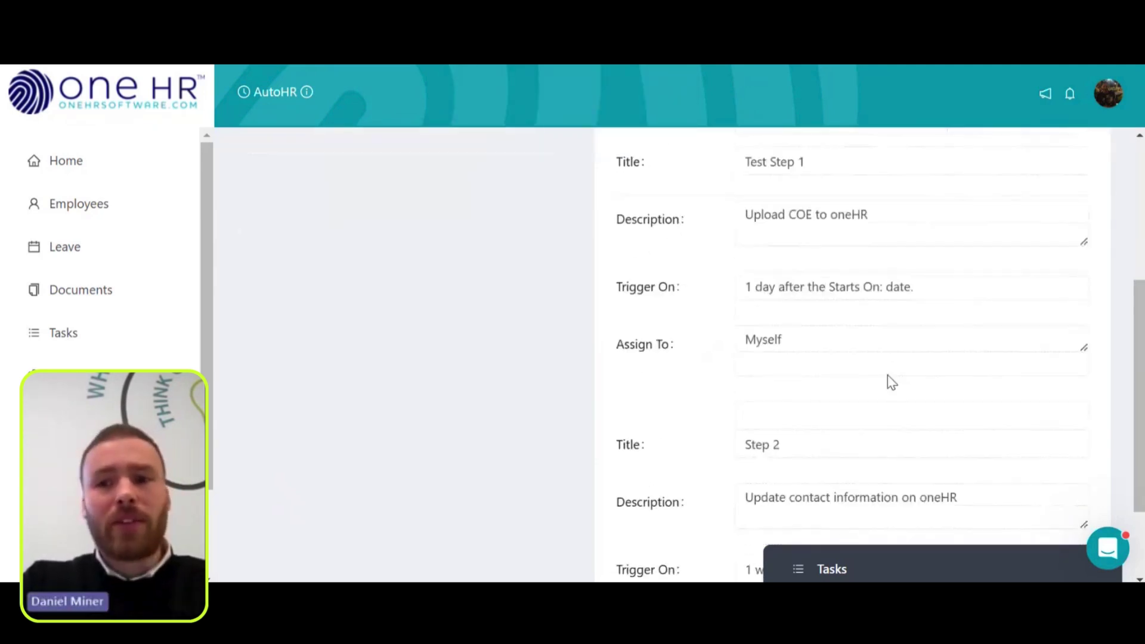
scroll(890, 381, "up", 7)
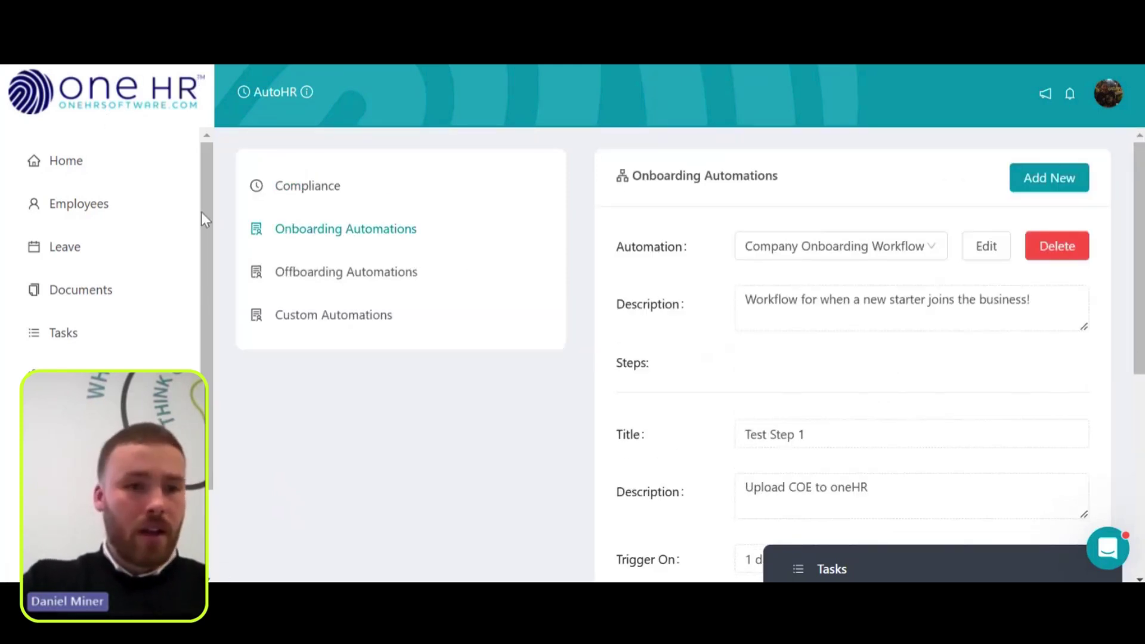
Step: Open the automations of the Health And Safety Officer's employee record and delete the existing "Onboarding oneHR" automation
left_click(133, 208)
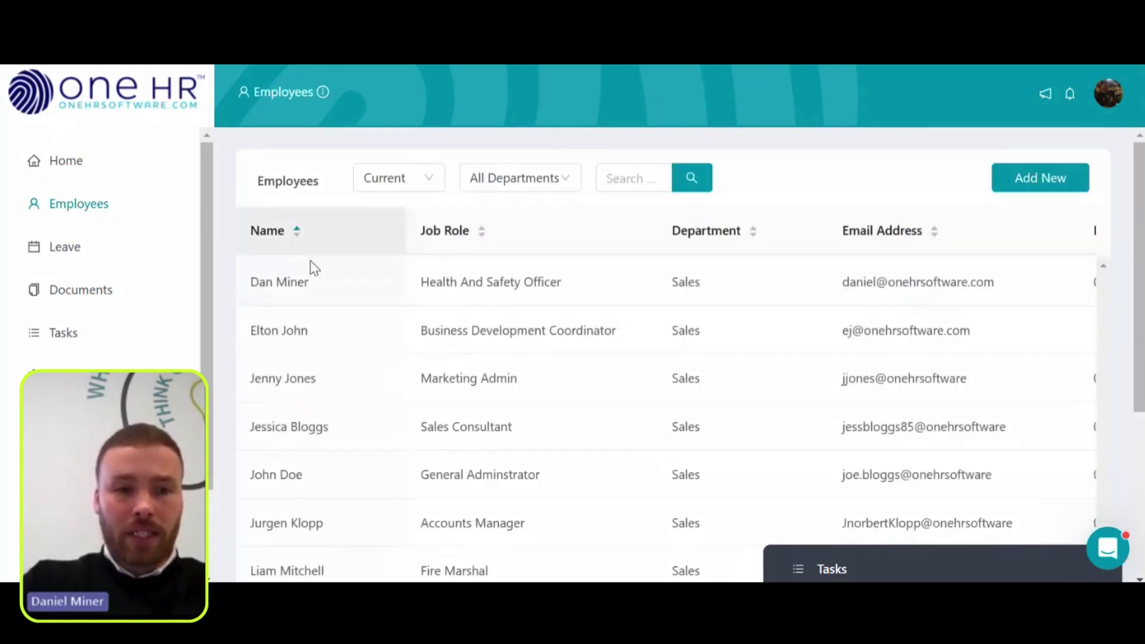
left_click(294, 283)
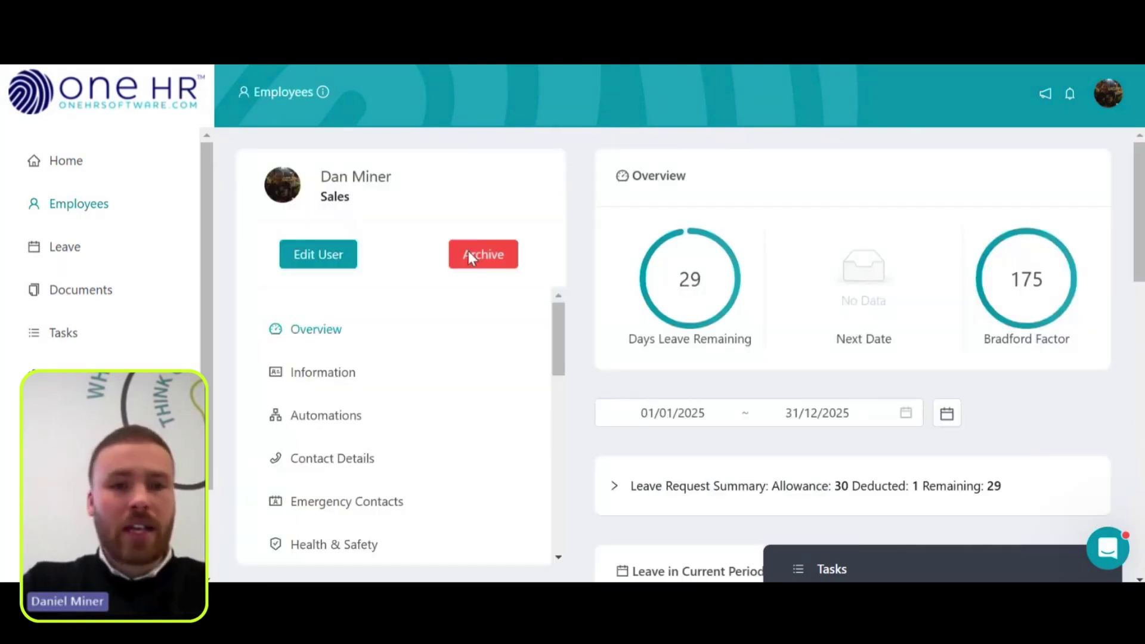
left_click(333, 422)
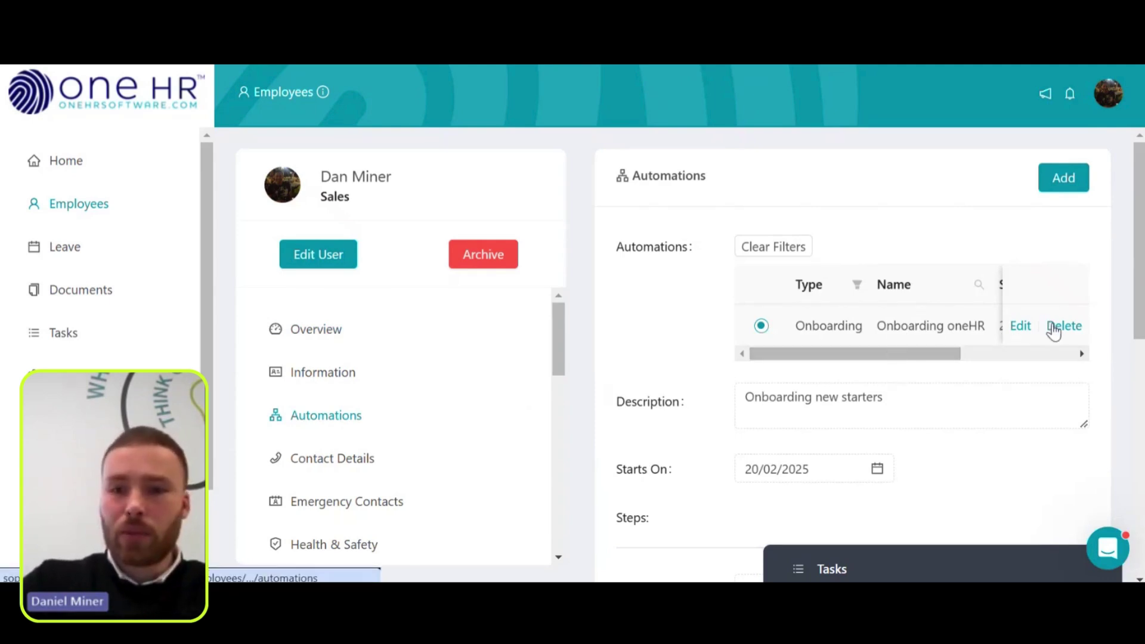
left_click(1055, 330)
left_click(1095, 285)
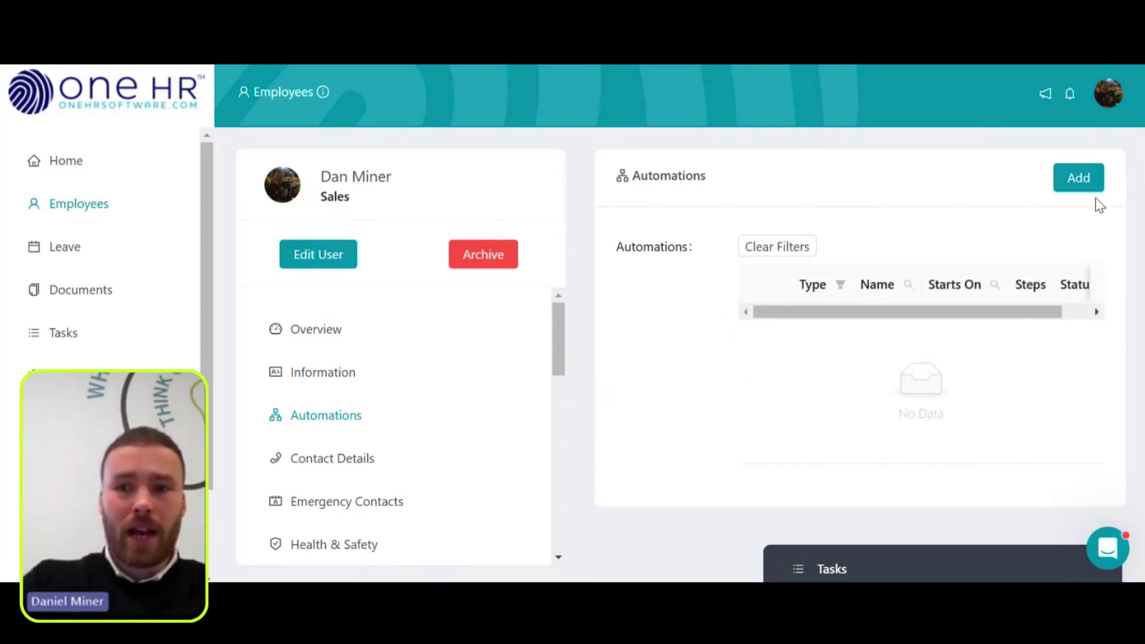
Step: Add the Company Onboarding Workflow automation to the employee with a start date of 24/02/2025 and save it
left_click(1083, 182)
left_click(493, 257)
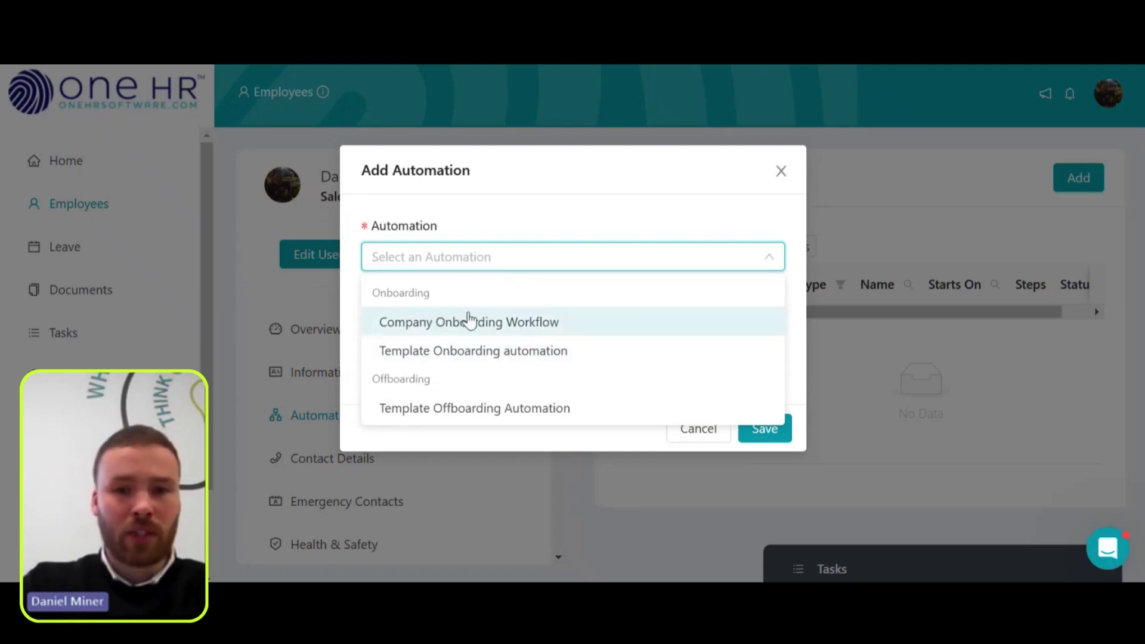
left_click(470, 321)
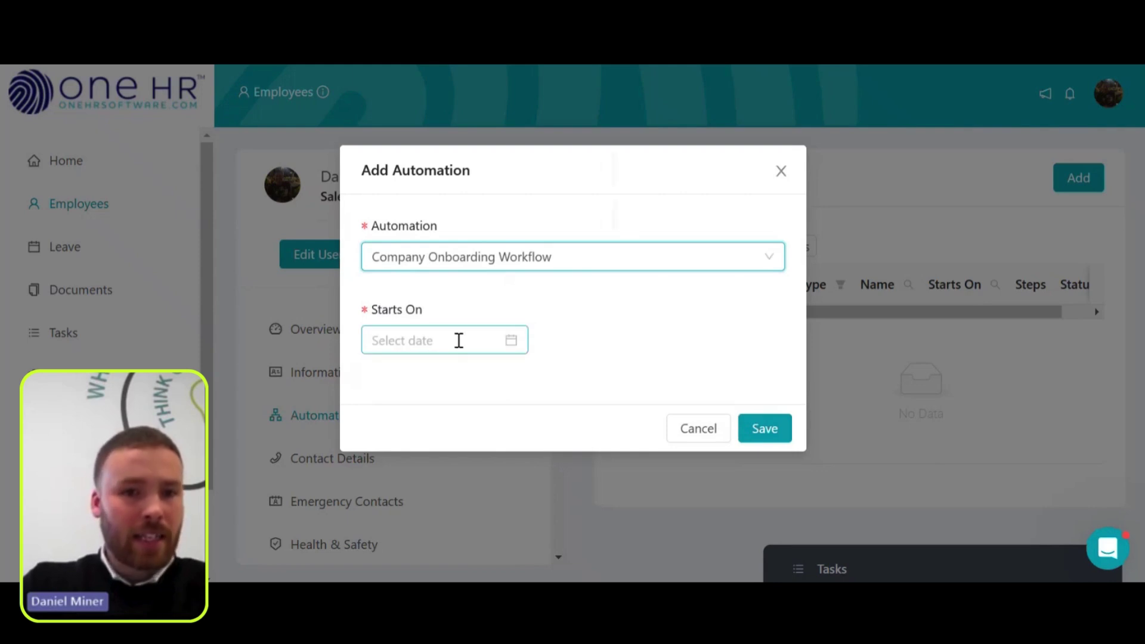
left_click(459, 341)
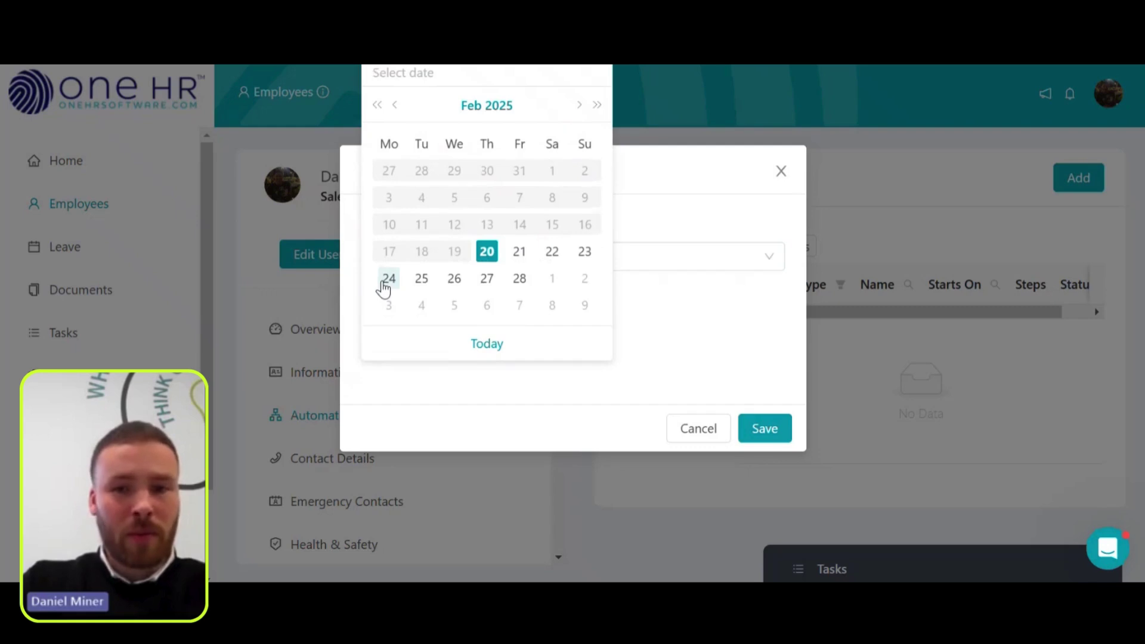
left_click(384, 288)
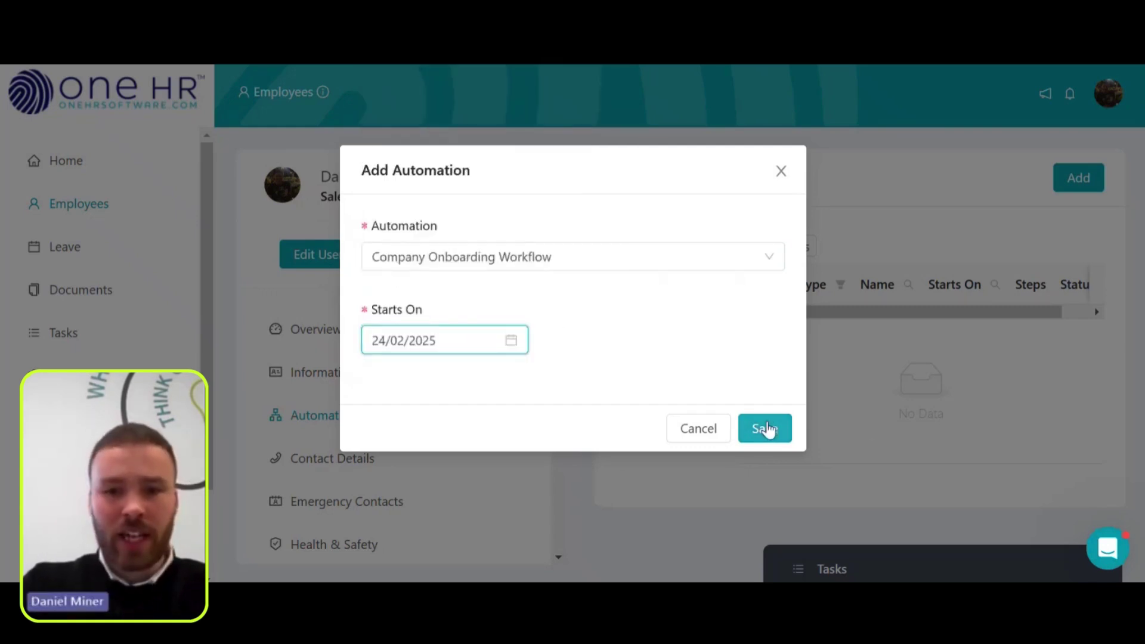
left_click(767, 429)
Step: Review the employee's Company Onboarding Workflow steps and open the automation for editing
scroll(768, 422, "down", 1)
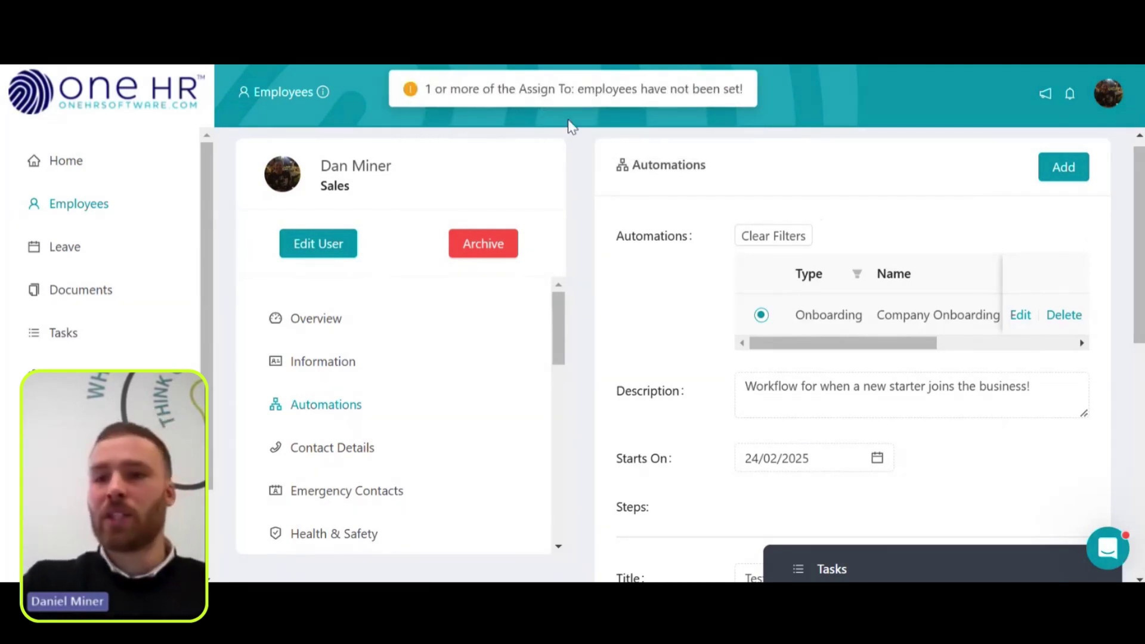
scroll(929, 371, "down", 3)
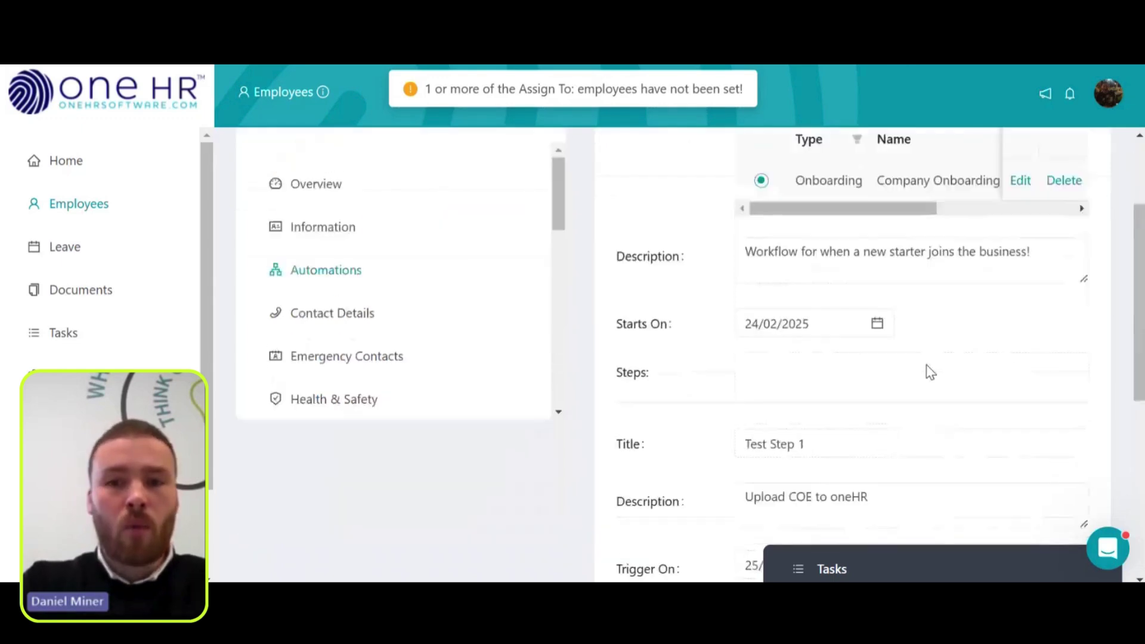
scroll(928, 371, "down", 6)
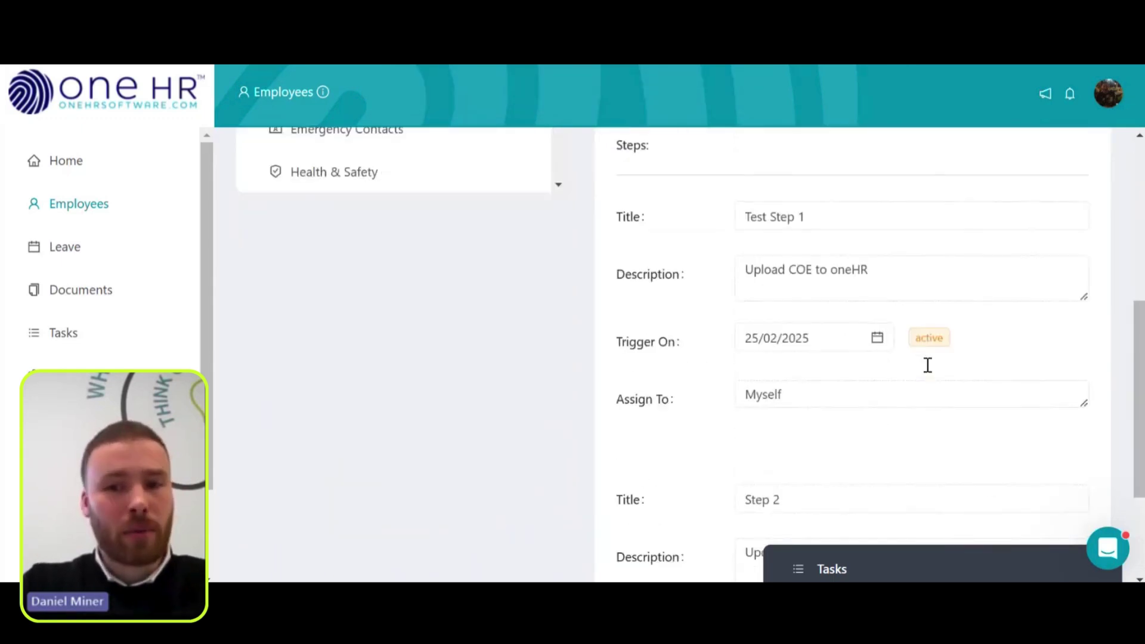
scroll(930, 372, "up", 7)
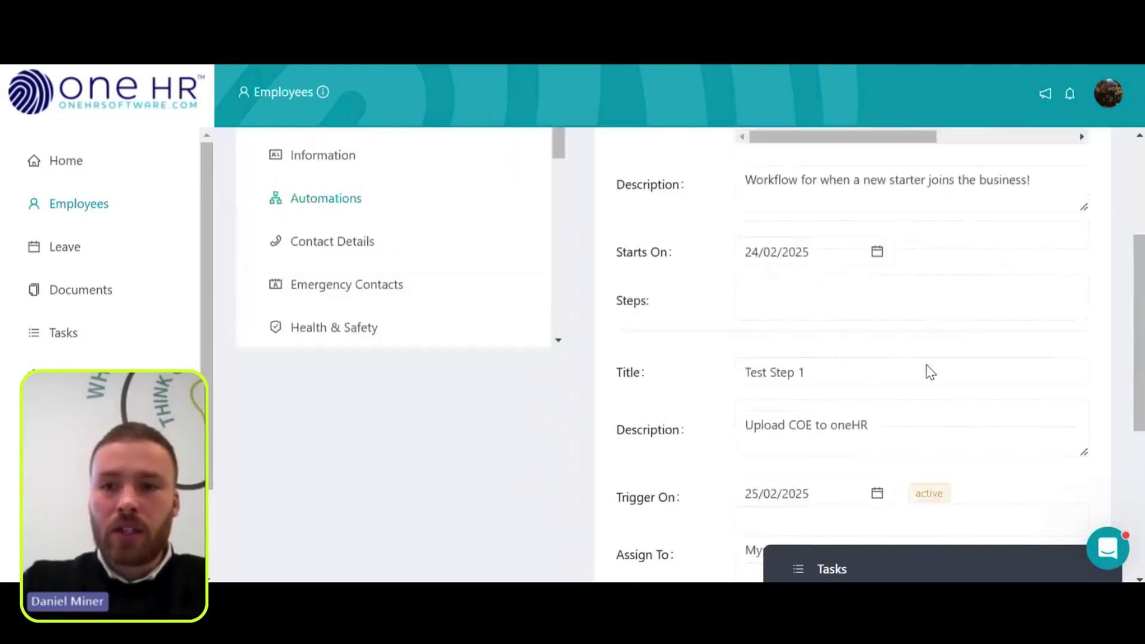
scroll(929, 371, "up", 2)
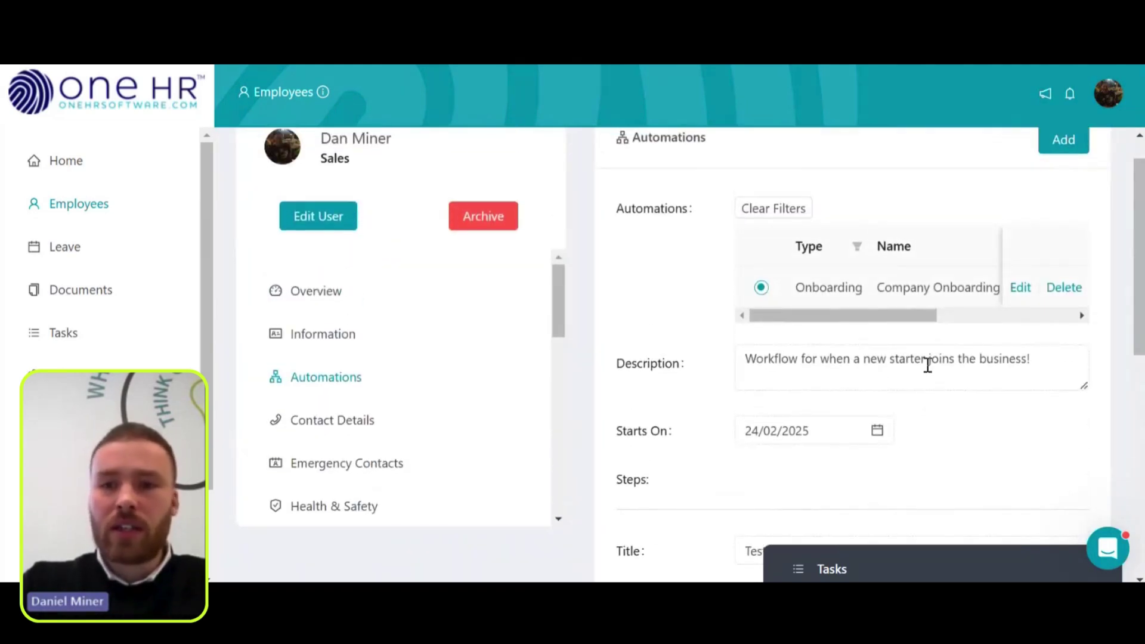
left_click(1021, 288)
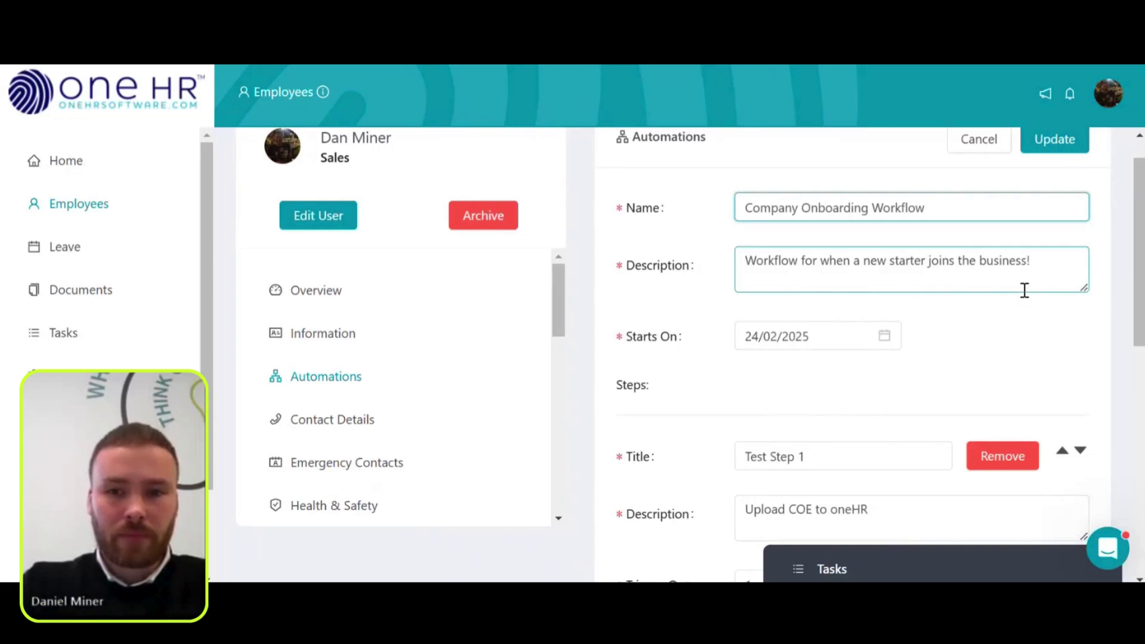
Step: Assign Step 2 of the employee's onboarding automation to Myself and update the automation
scroll(1024, 290, "down", 3)
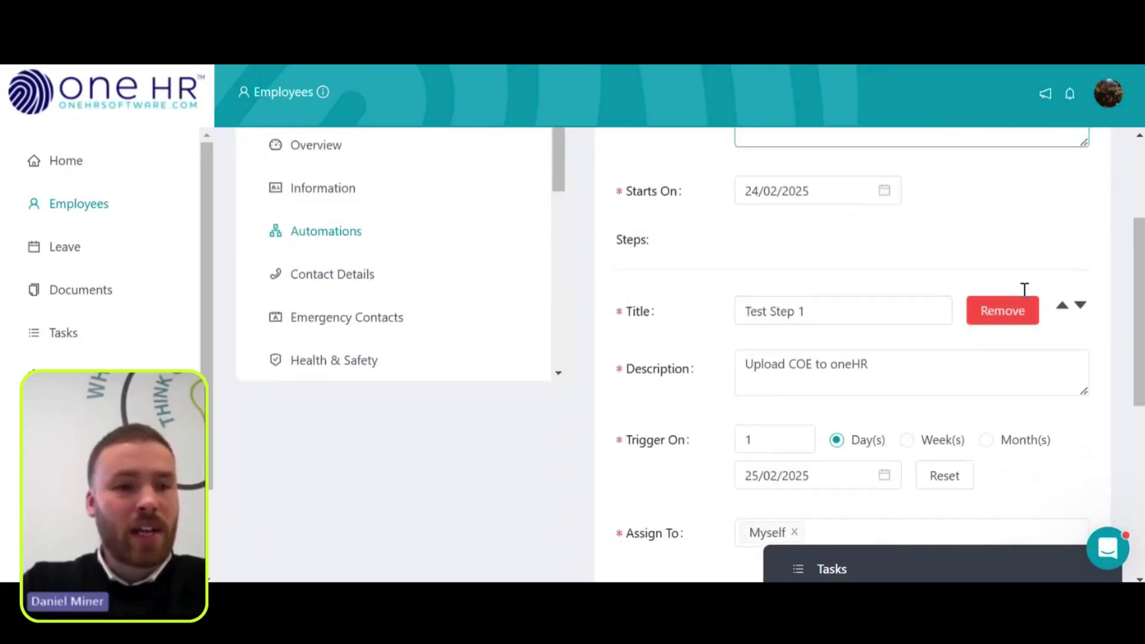
scroll(1023, 290, "down", 1)
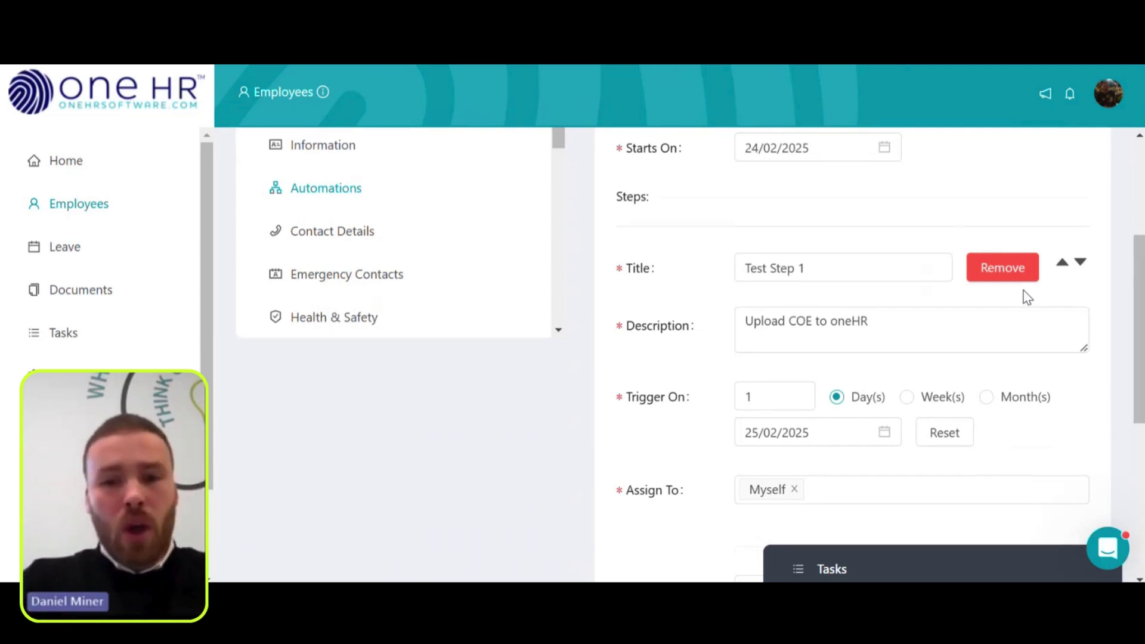
scroll(1023, 291, "down", 5)
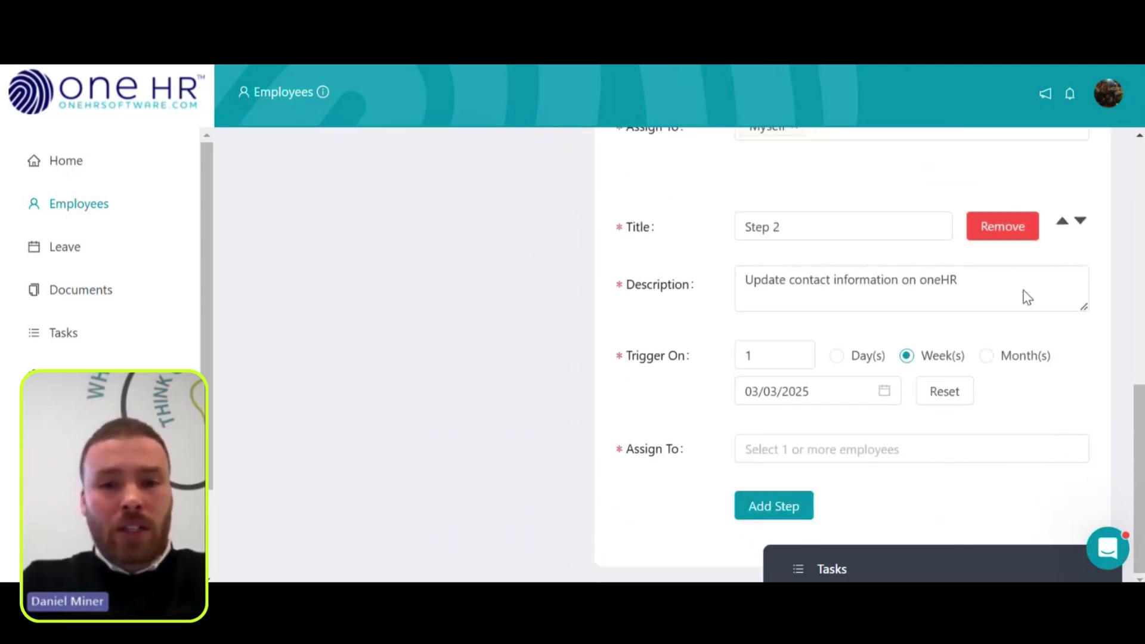
left_click(769, 444)
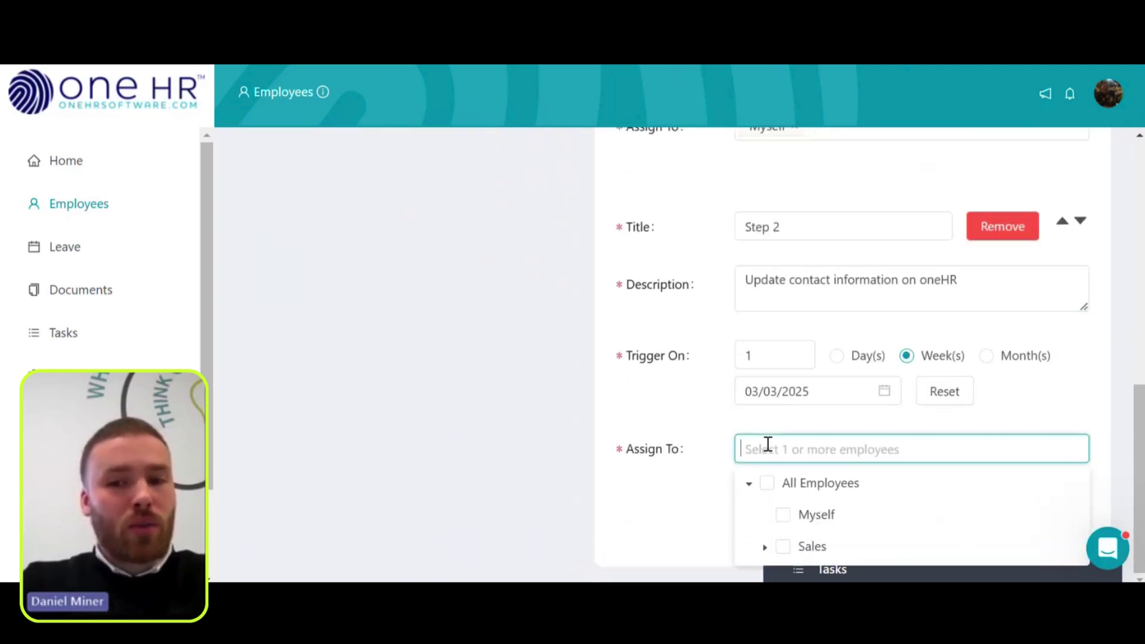
left_click(783, 517)
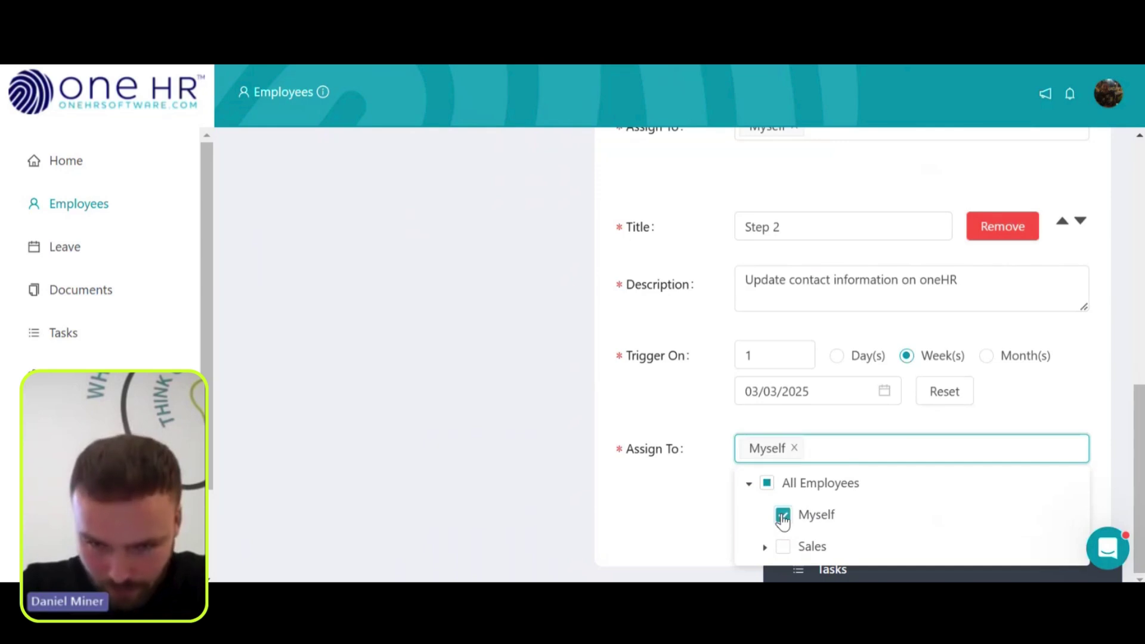
left_click(546, 410)
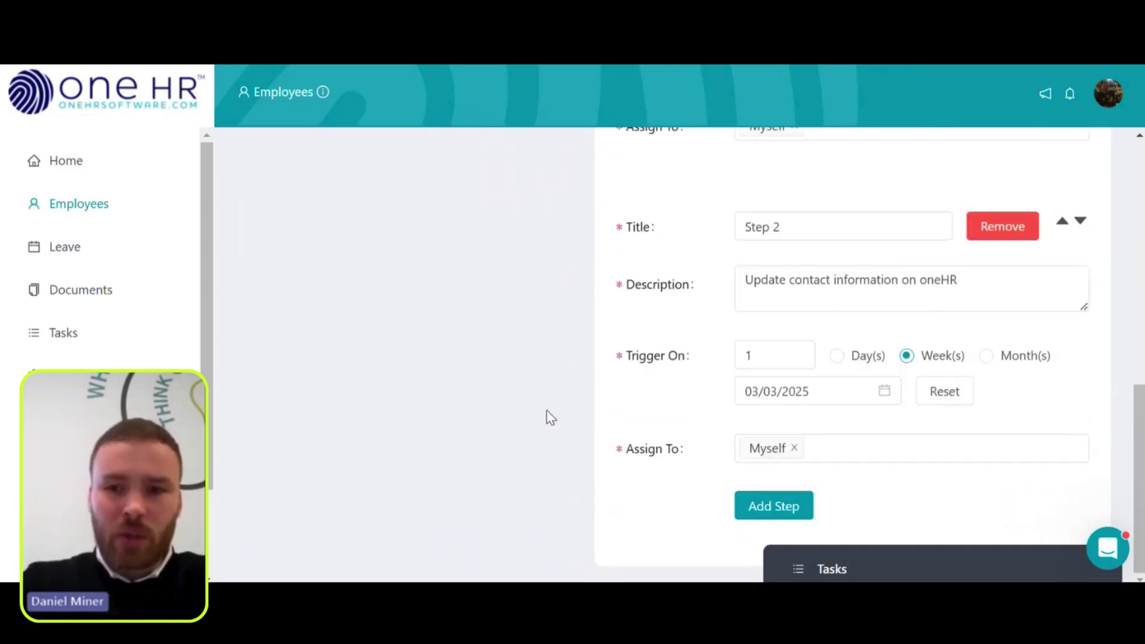
scroll(546, 410, "up", 10)
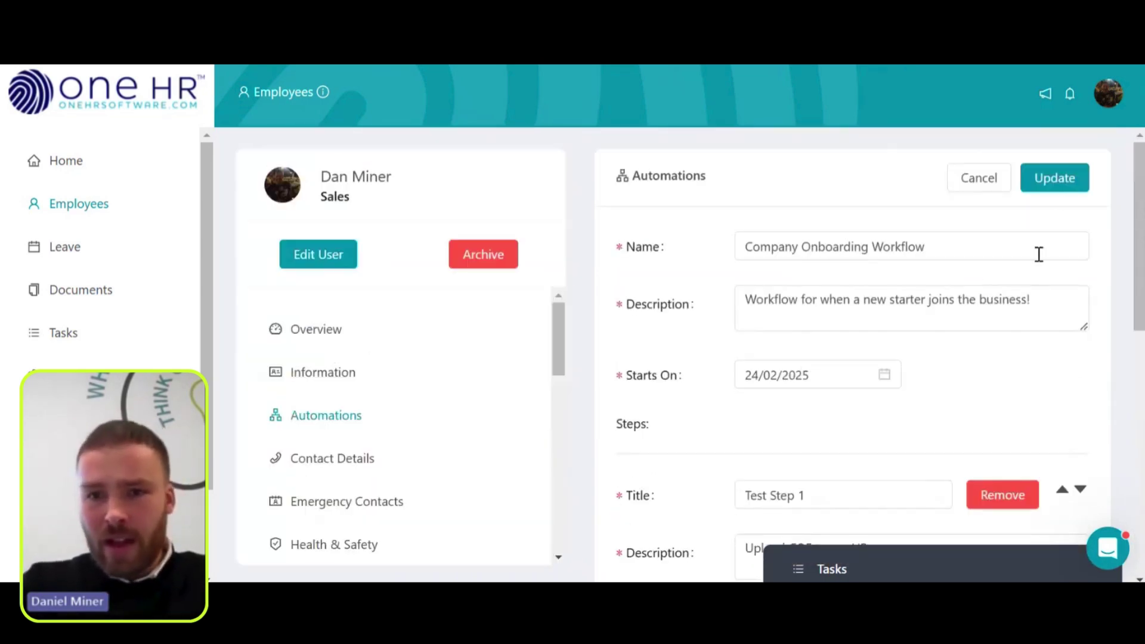
left_click(1067, 180)
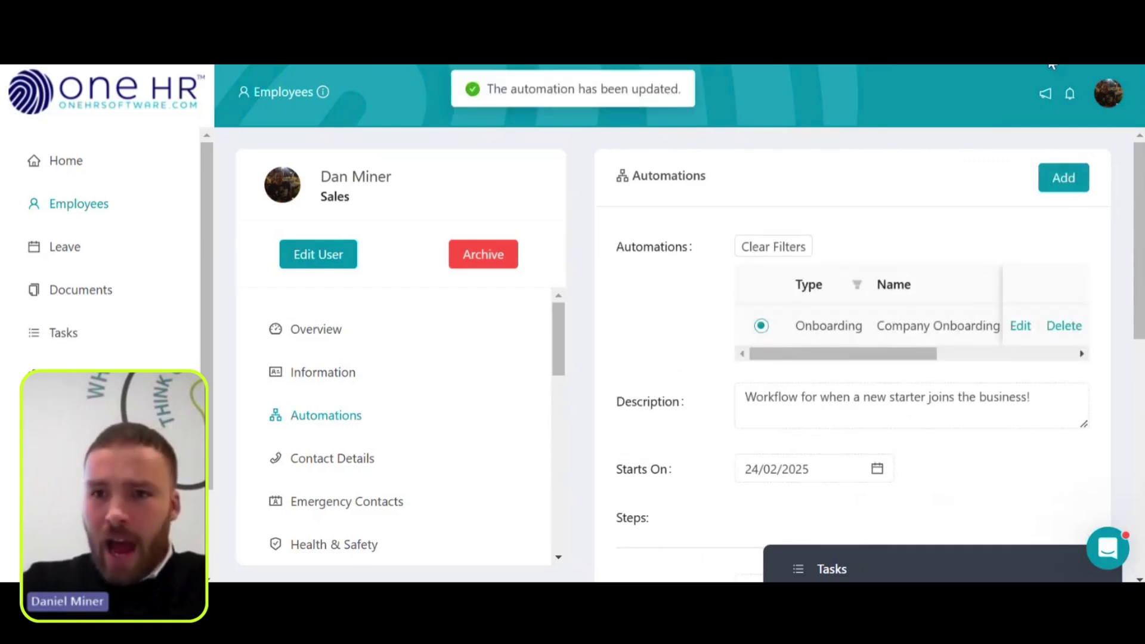
Step: Reduce the browser's page zoom to 80%
key("alt+f")
left_click(1007, 394)
left_click(1007, 394)
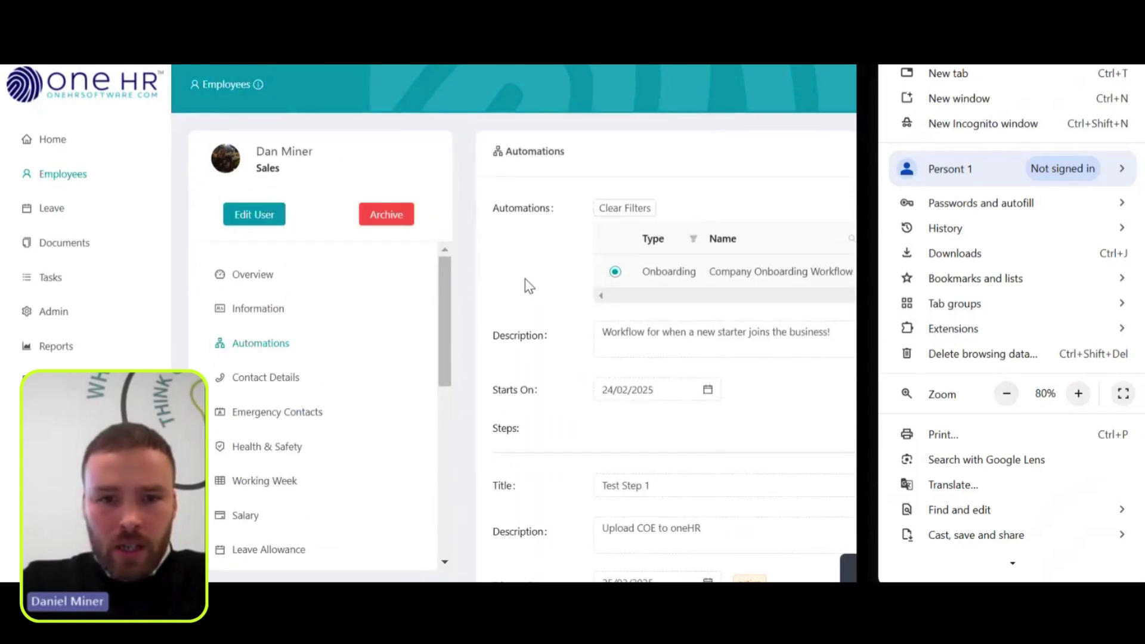
Step: Review the start date, trigger dates and assignees of the employee's onboarding automation steps, and return to the employee's overview
left_click(524, 317)
scroll(613, 394, "down", 1)
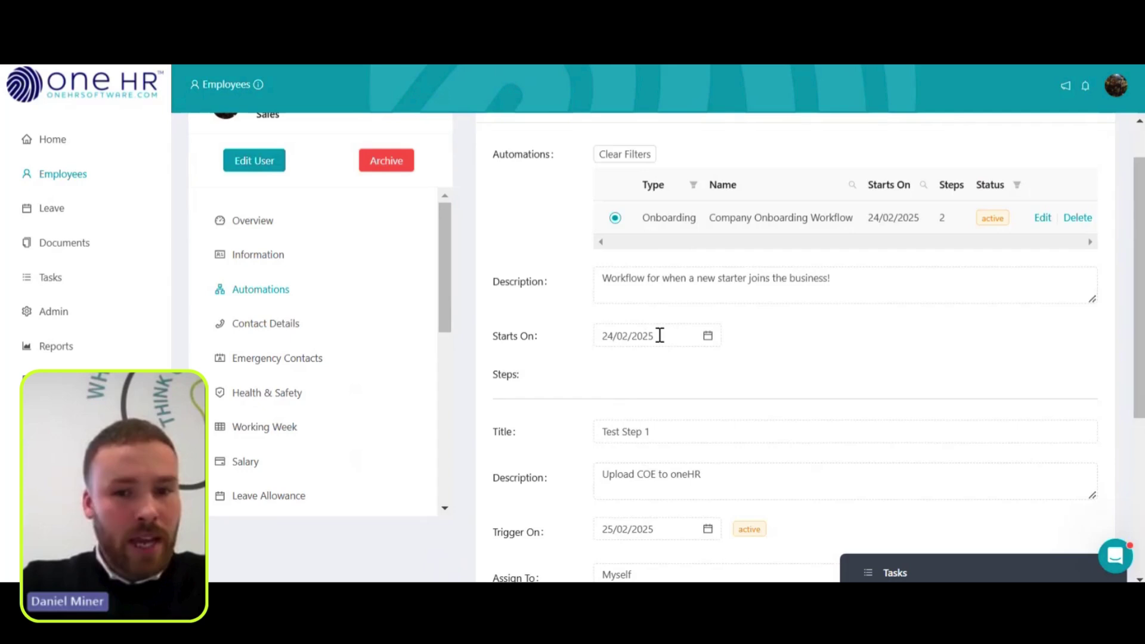
scroll(660, 335, "down", 2)
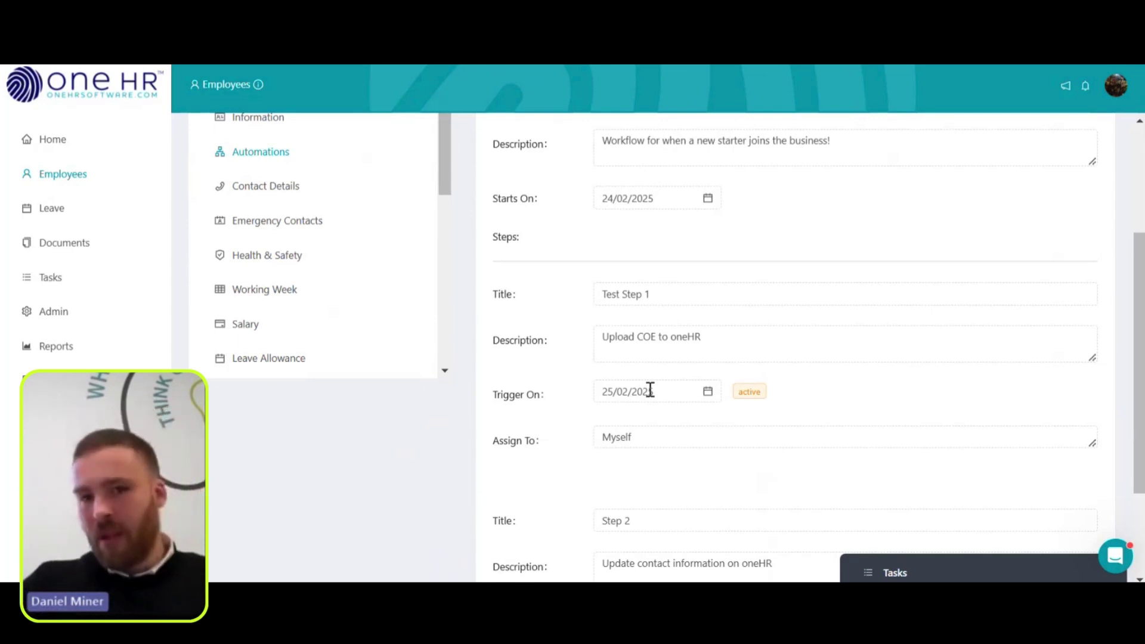
scroll(650, 390, "down", 2)
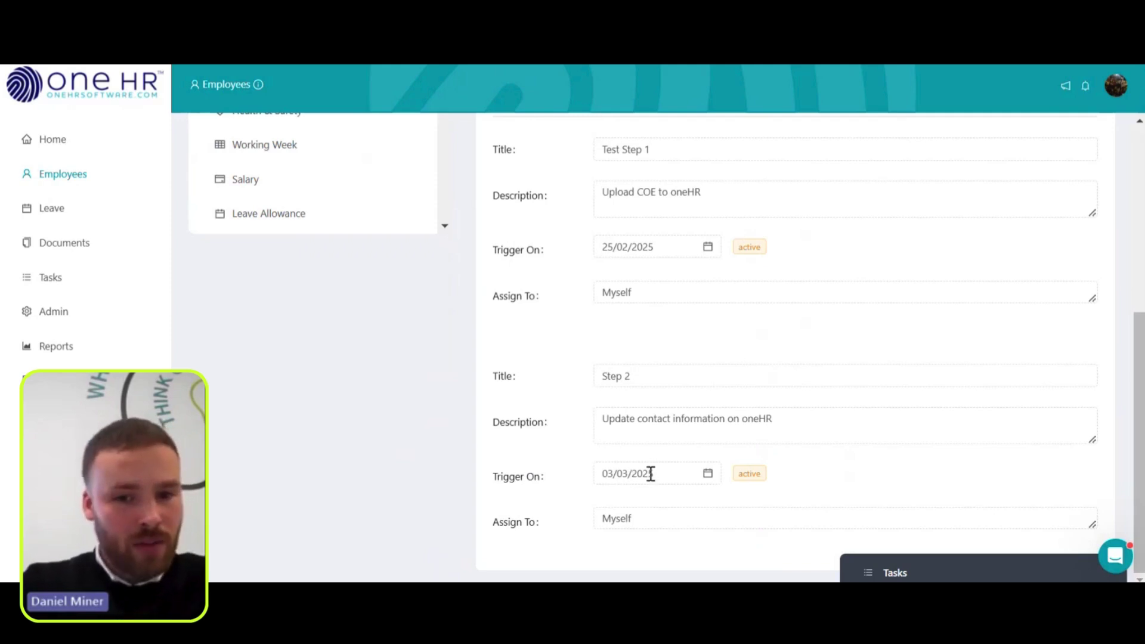
scroll(651, 474, "up", 2)
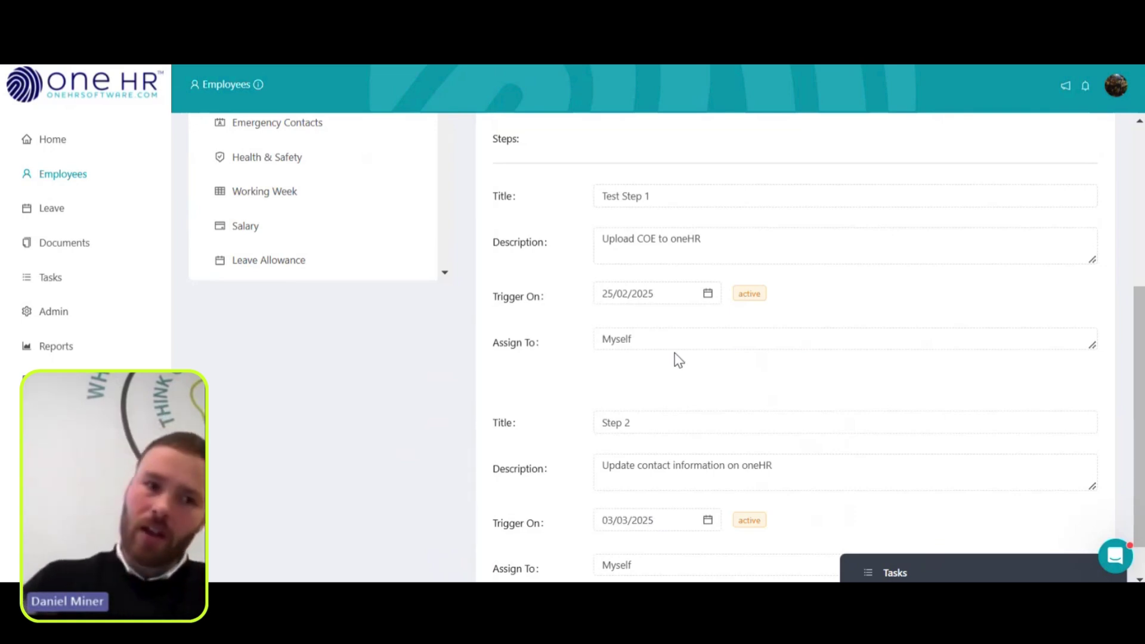
scroll(679, 360, "up", 5)
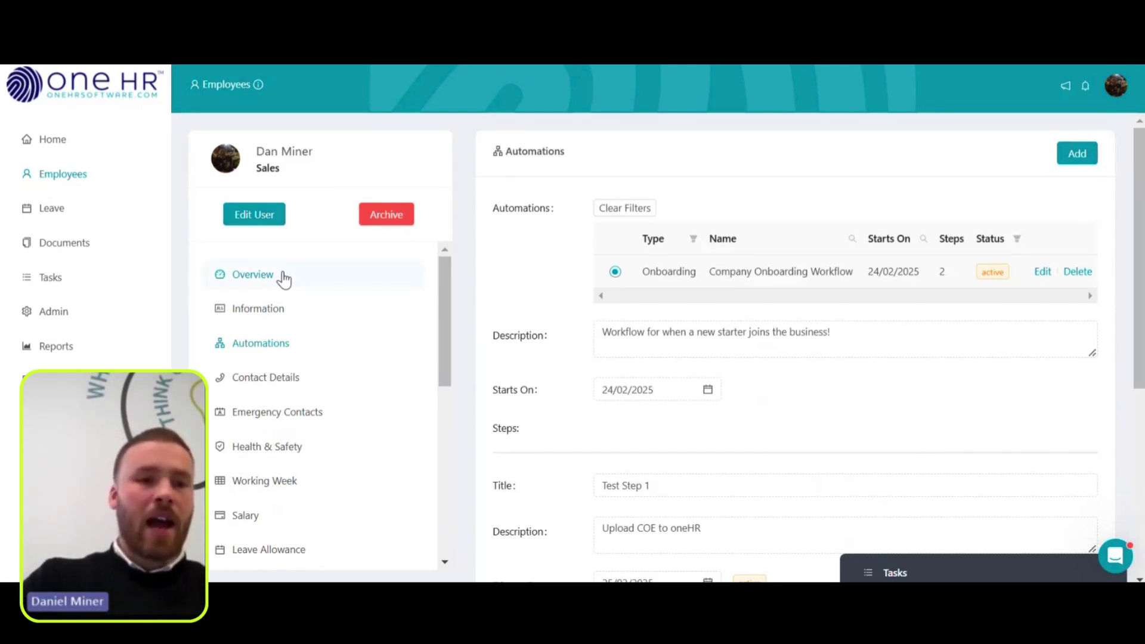
left_click(284, 278)
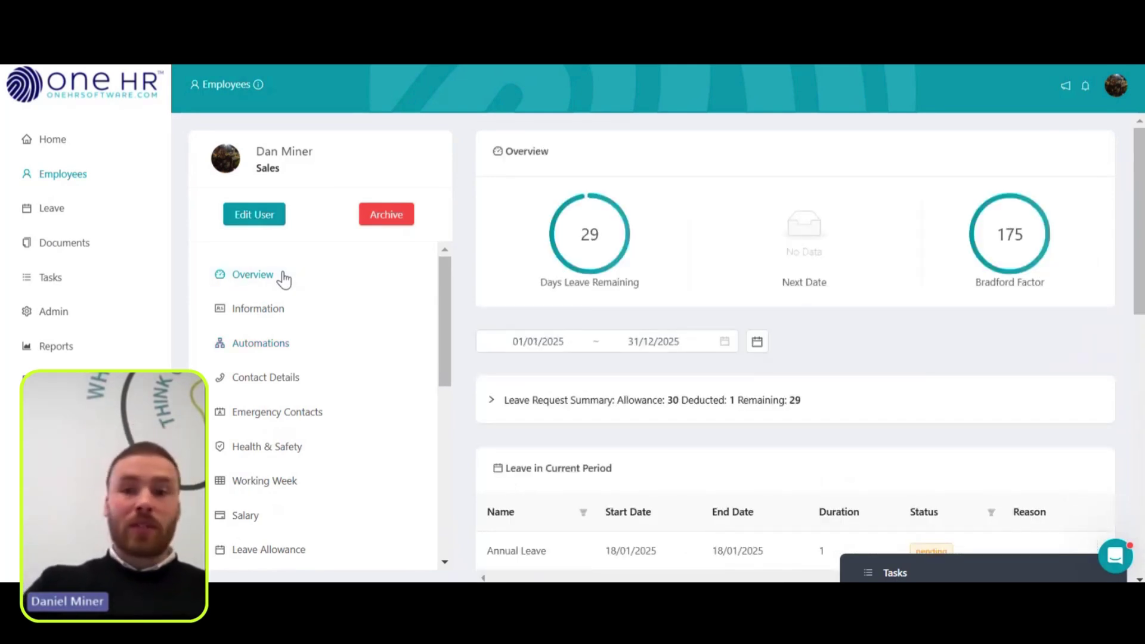